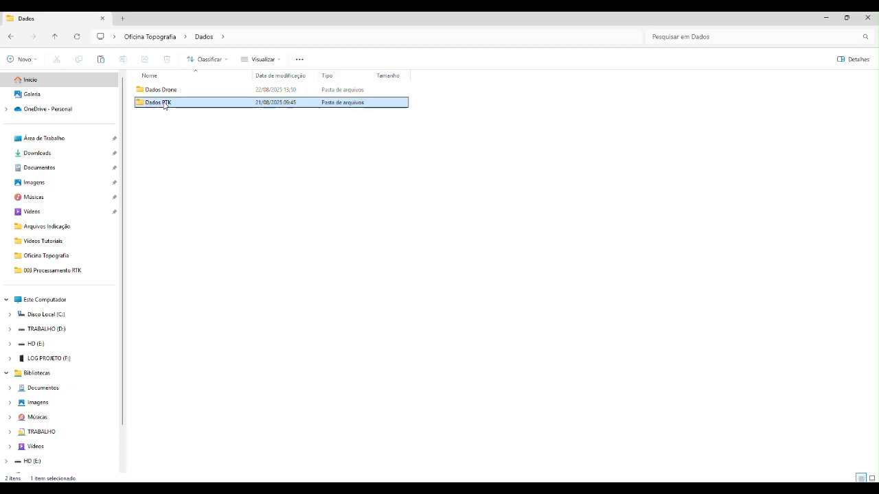
# Step: Check the raw survey files in the Dados brutos folder inside Dados RTK
pyautogui.doubleClick(169, 103)
pyautogui.doubleClick(172, 92)
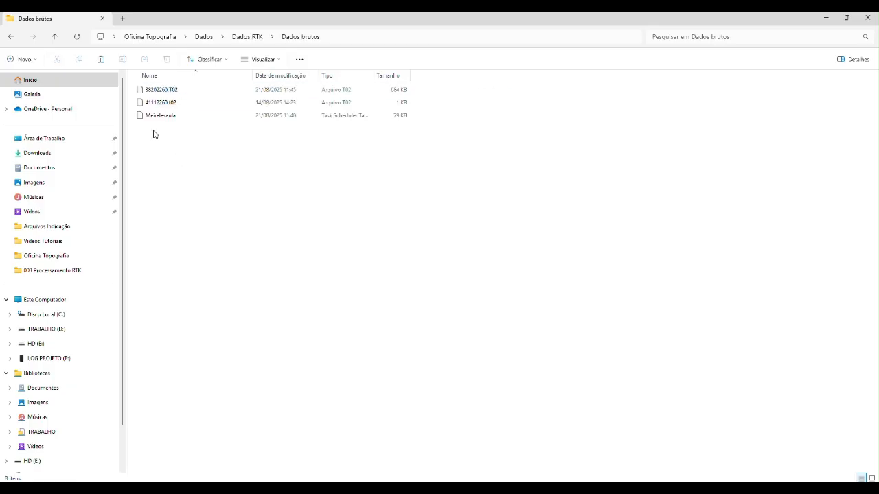
pyautogui.click(56, 40)
pyautogui.click(55, 39)
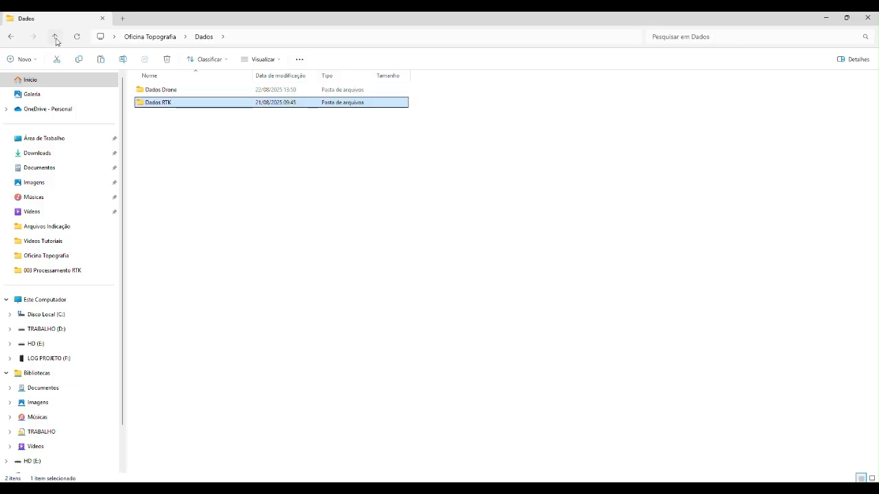
# Step: Open the RTK folder inside Oficina Topografia's Processamento folder and collapse the Bibliotecas tree
pyautogui.click(56, 39)
pyautogui.doubleClick(163, 110)
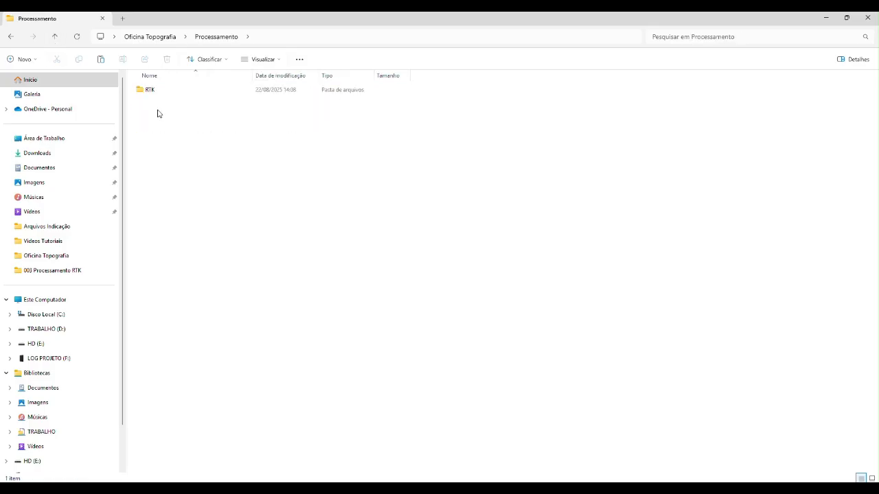
pyautogui.doubleClick(154, 91)
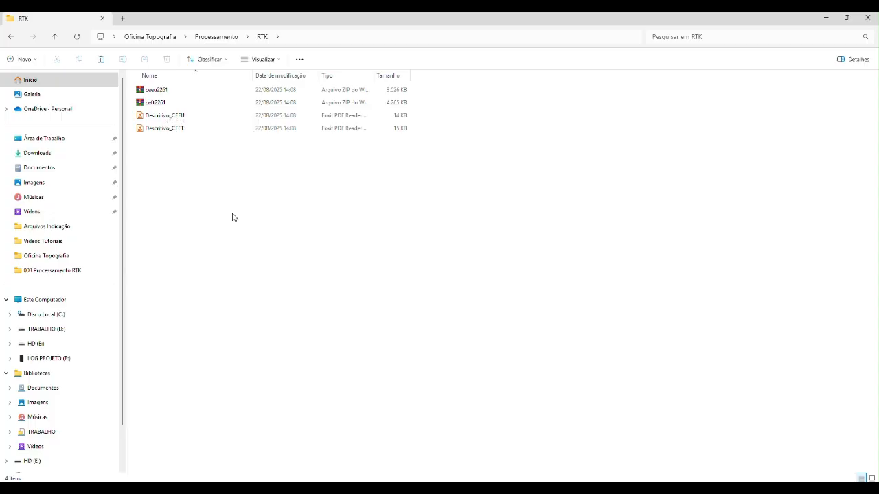
pyautogui.click(6, 373)
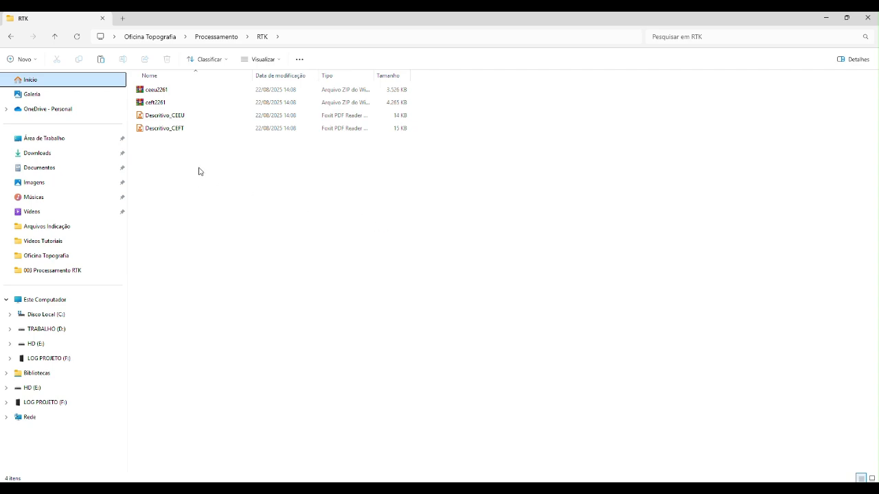
# Step: Extract the ceeu2261 ZIP archive into its own folder with WinRAR
pyautogui.click(159, 92)
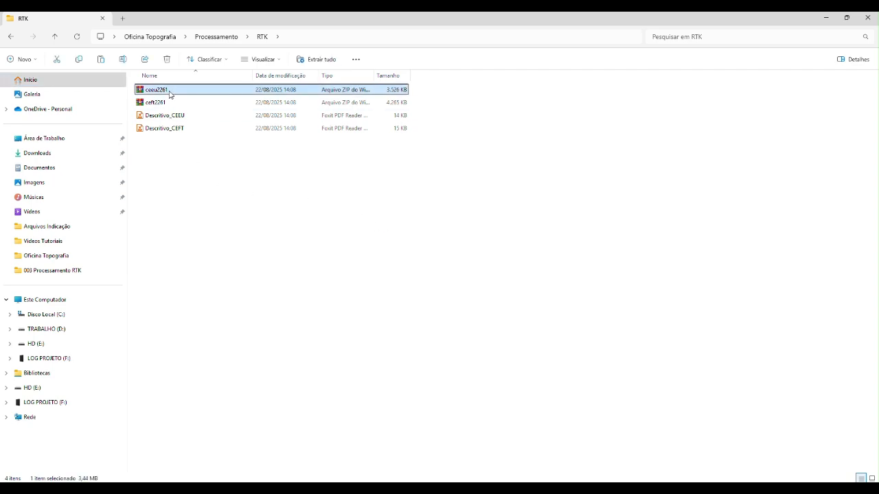
pyautogui.rightClick(163, 91)
pyautogui.click(240, 281)
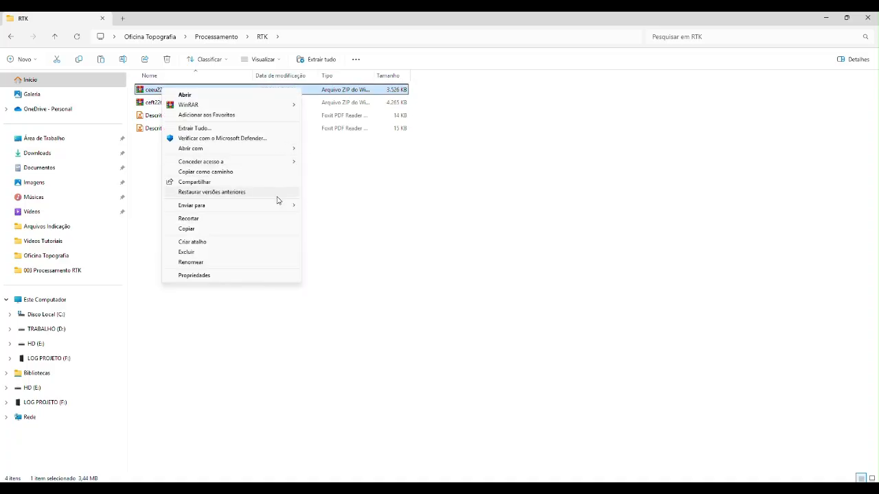
pyautogui.moveTo(284, 104)
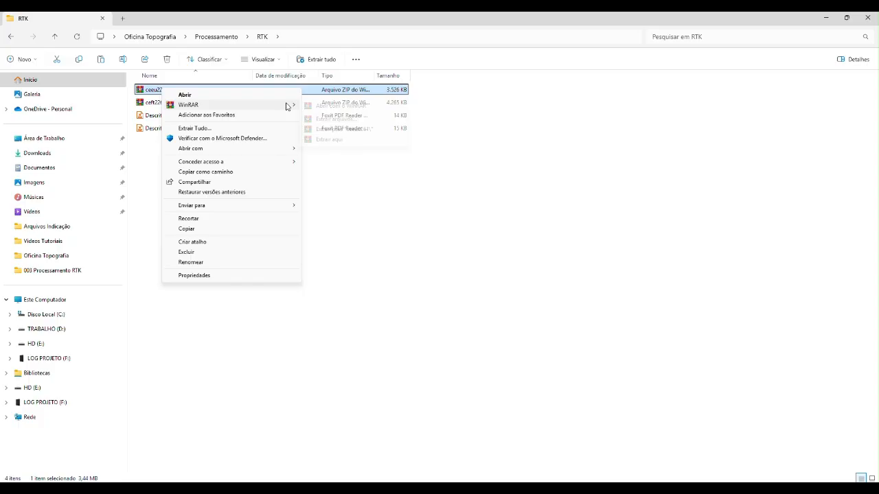
pyautogui.click(343, 129)
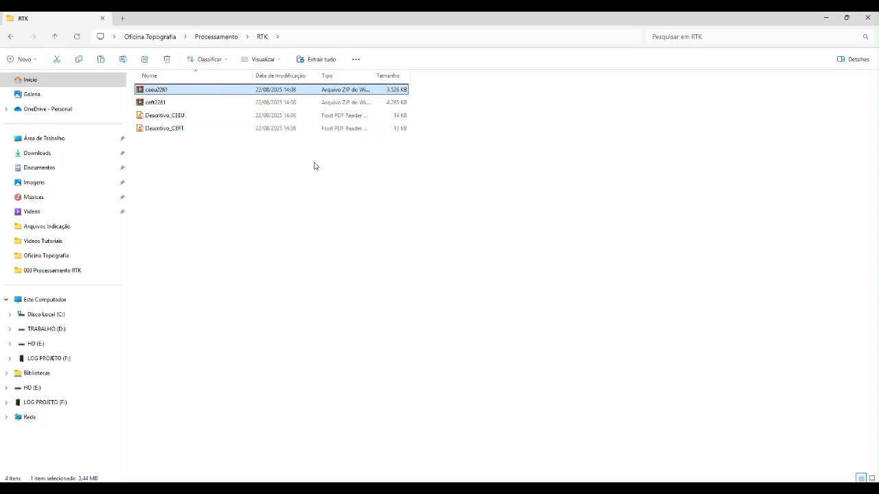
# Step: Extract the ceft2261 ZIP archive into a folder of the same name with WinRAR
pyautogui.click(156, 103)
pyautogui.rightClick(163, 108)
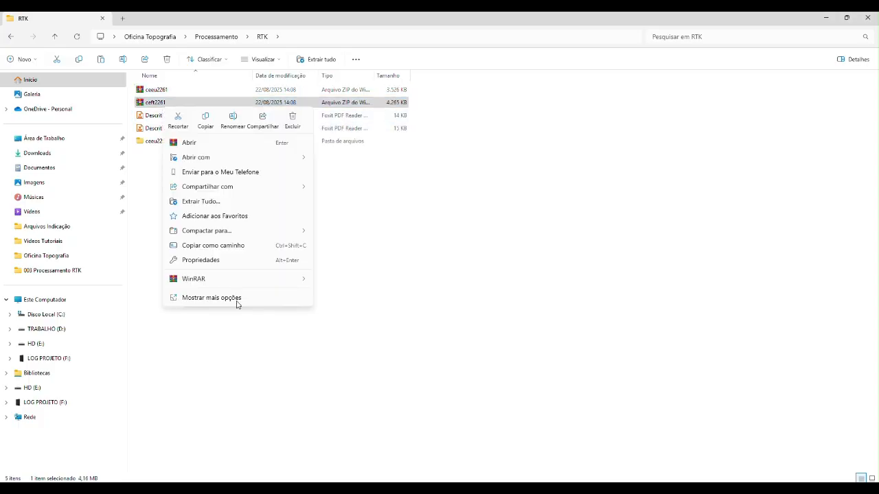
pyautogui.moveTo(273, 281)
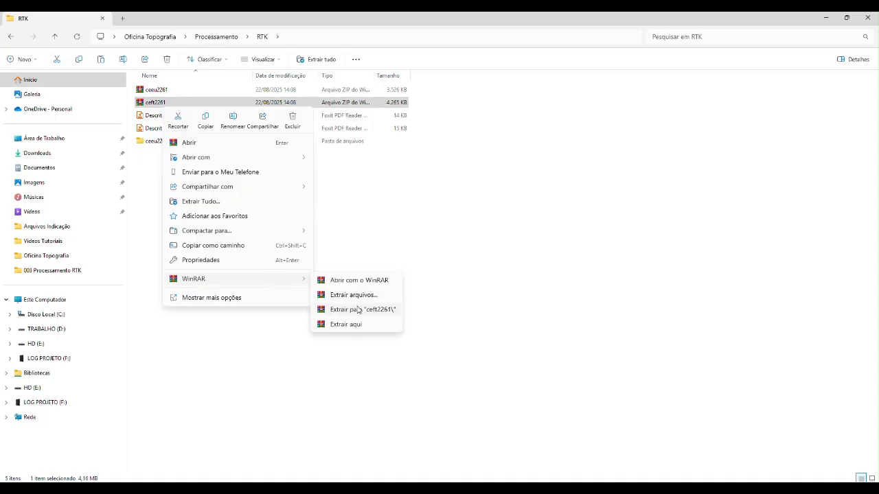
pyautogui.click(342, 309)
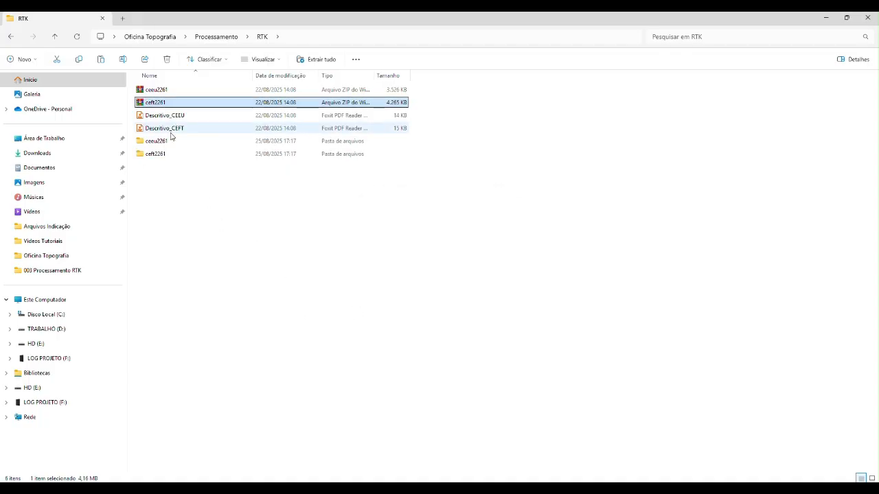
# Step: Permanently delete the ceeu2261 and ceft2261 ZIP archives, keeping the extracted folders
pyautogui.keyDown('ctrl'); pyautogui.click(162, 96); pyautogui.keyUp('ctrl')
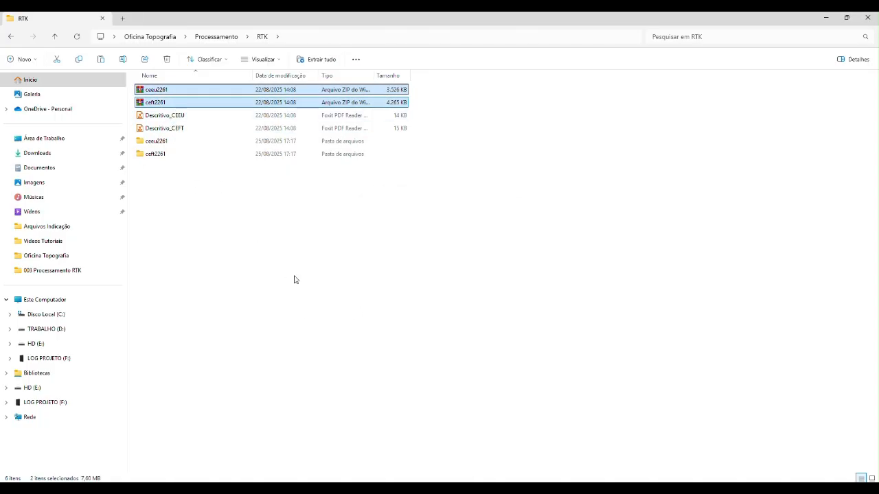
pyautogui.hotkey('shift', 'Delete')
pyautogui.press('Return')
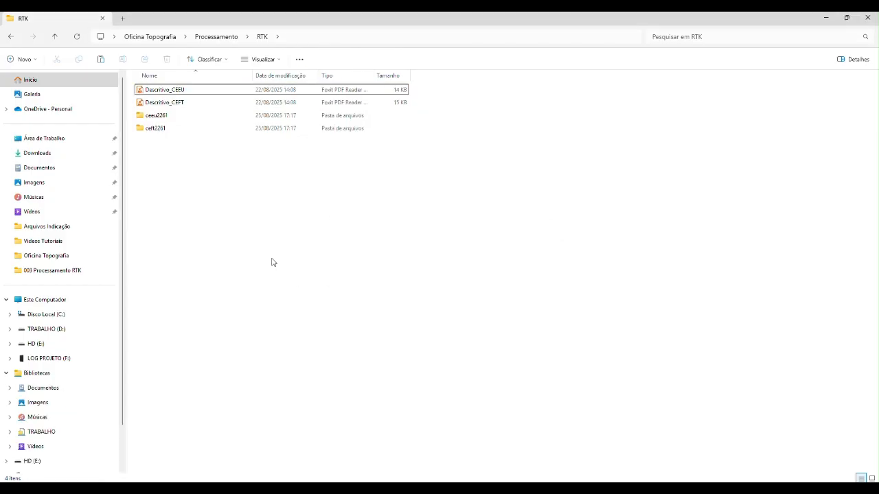
pyautogui.click(155, 119)
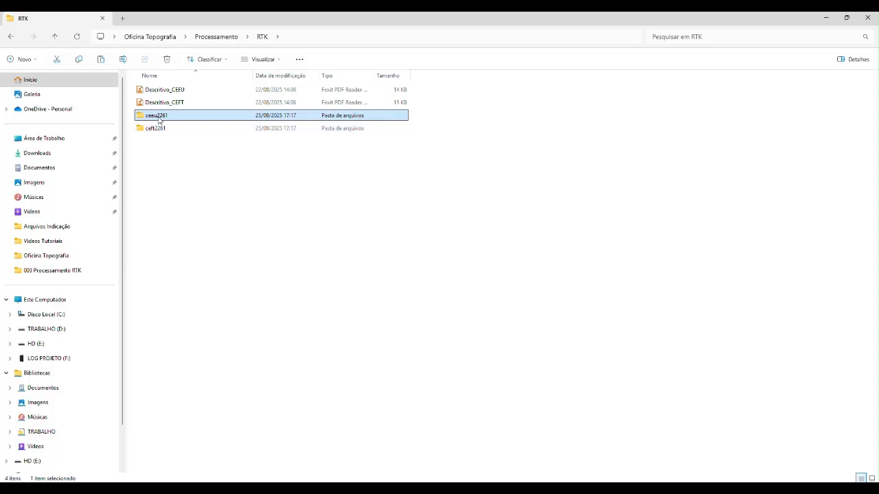
pyautogui.click(389, 237)
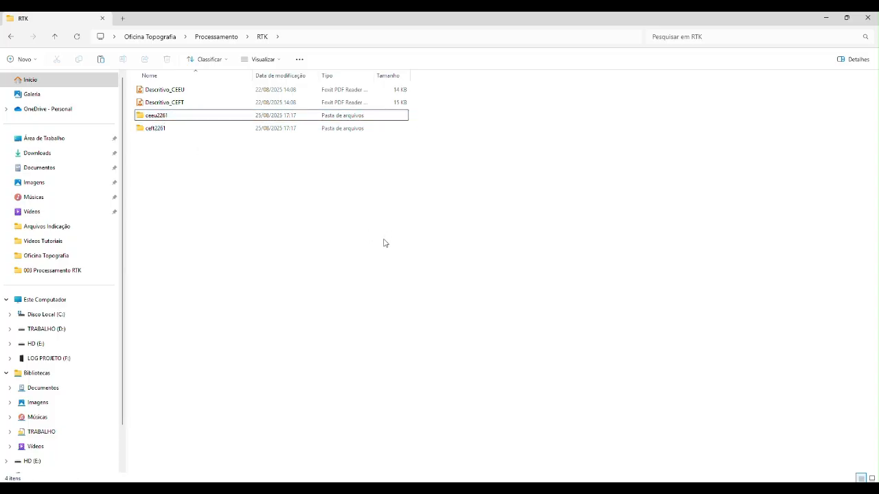
# Step: Minimize the file window and place the Trimble Business Center and MAPGEO2015 shortcuts side by side on an empty area of the desktop
pyautogui.click(826, 19)
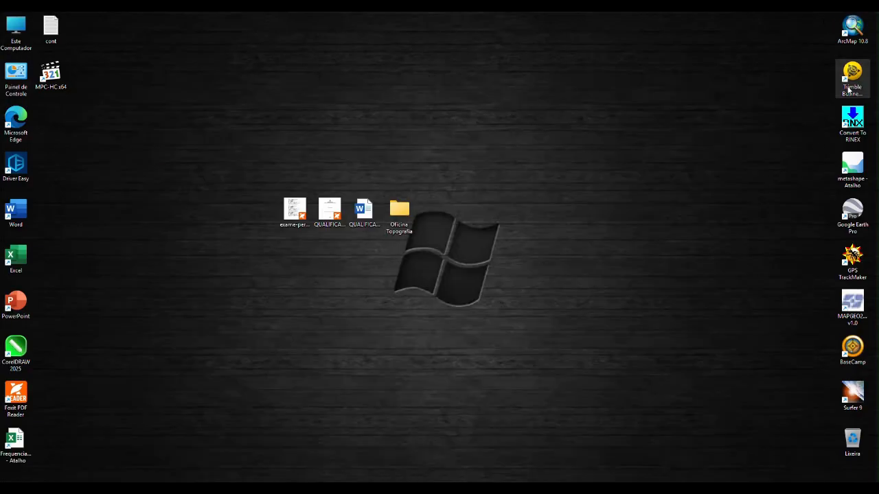
pyautogui.doubleClick(850, 83)
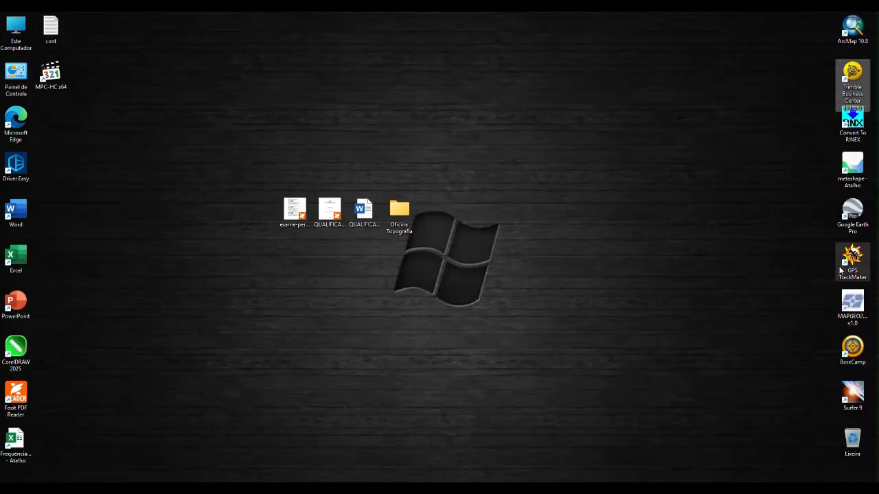
pyautogui.moveTo(839, 74); pyautogui.dragTo(633, 37)
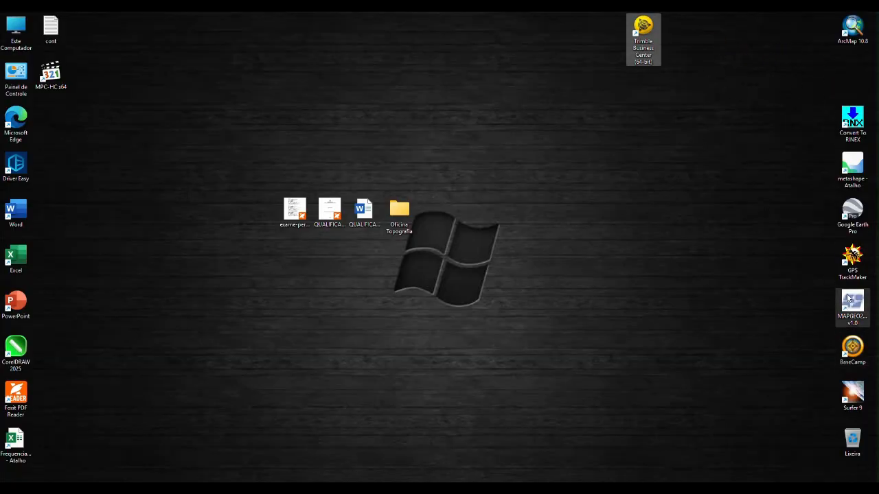
pyautogui.moveTo(847, 302); pyautogui.dragTo(686, 38)
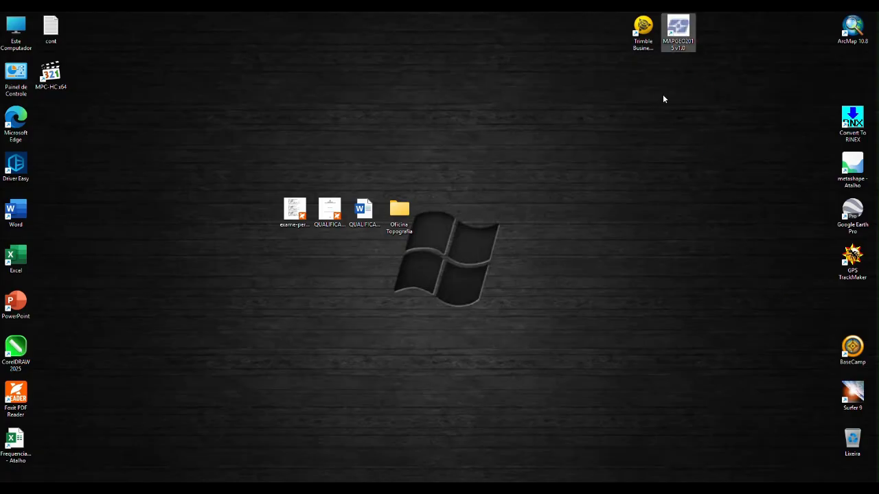
pyautogui.click(647, 34)
pyautogui.click(664, 31)
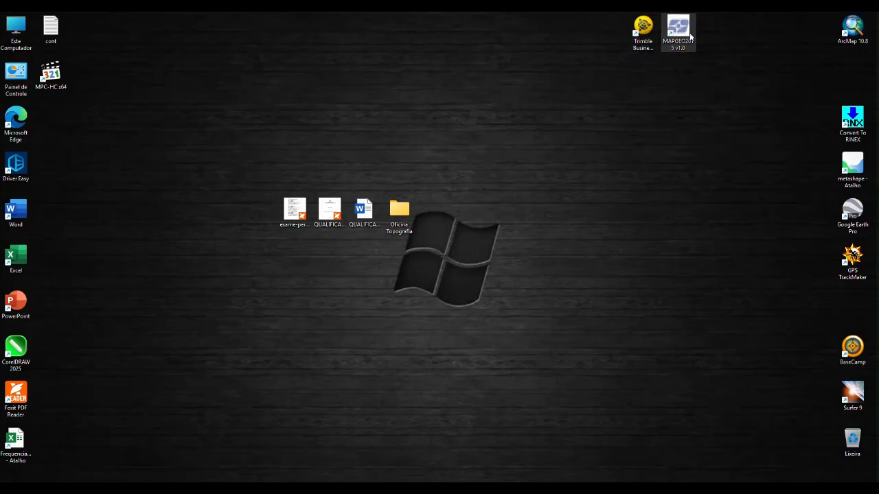
pyautogui.click(649, 48)
pyautogui.click(671, 42)
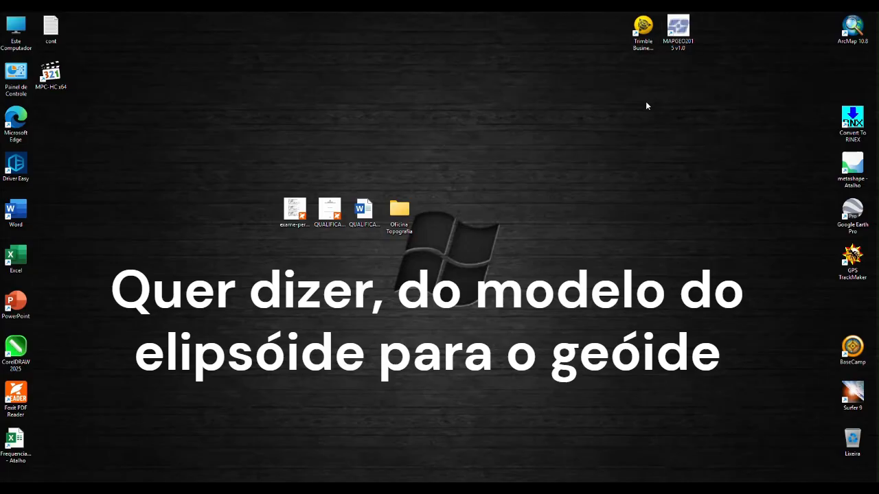
# Step: Launch Trimble Business Center from the desktop and close its start page
pyautogui.click(648, 26)
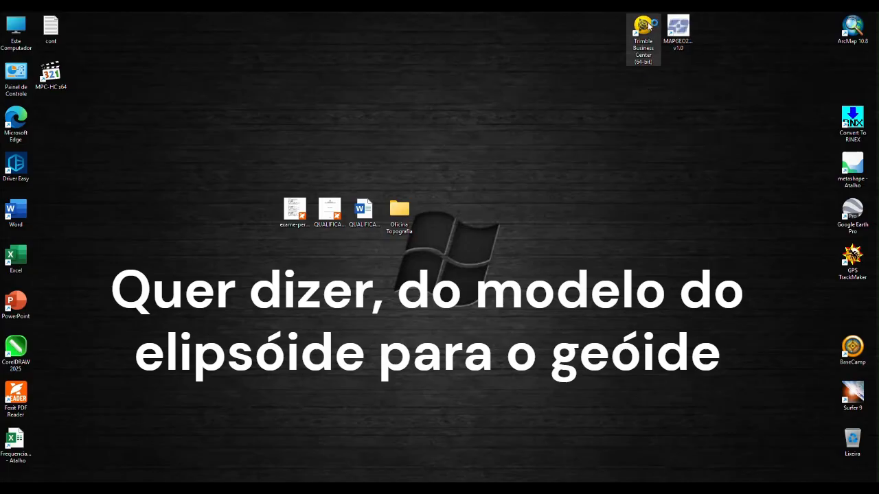
pyautogui.doubleClick(648, 26)
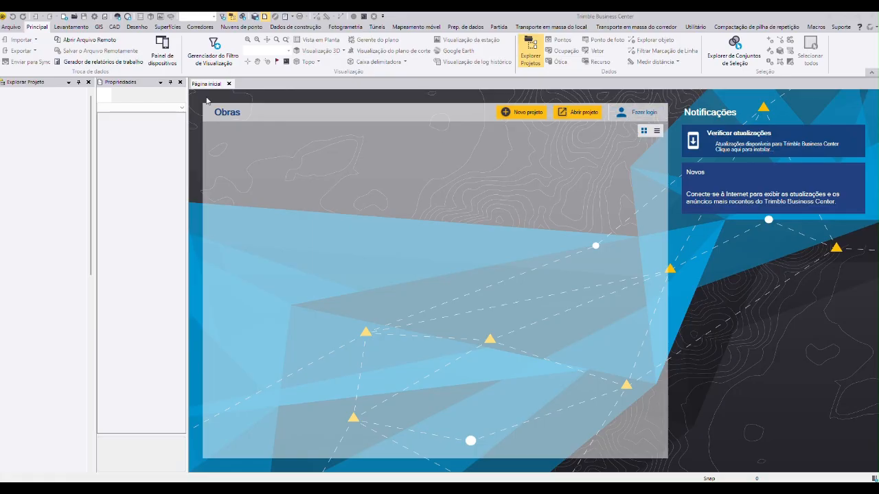
pyautogui.click(229, 84)
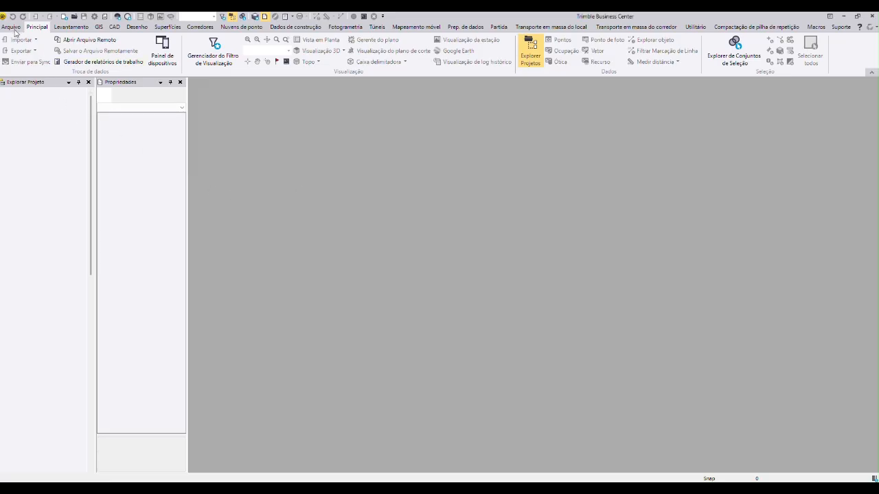
# Step: Create a new unnamed project
pyautogui.click(12, 28)
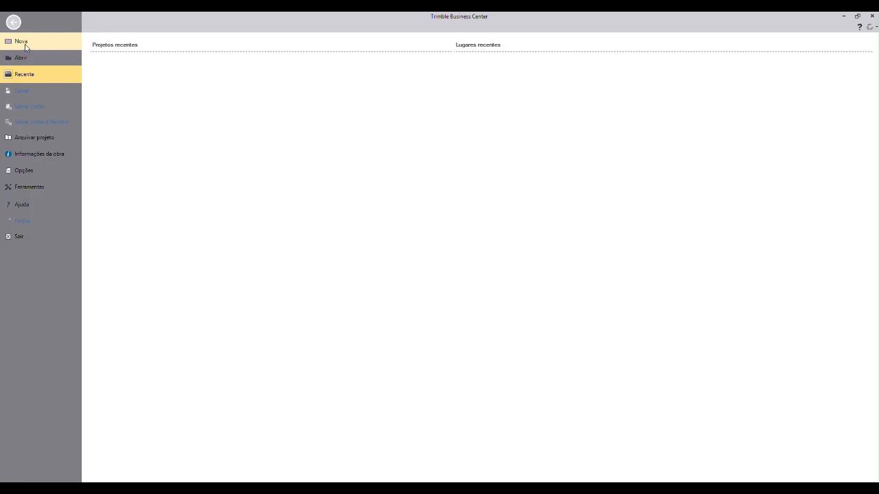
pyautogui.click(14, 24)
pyautogui.click(16, 30)
pyautogui.click(20, 45)
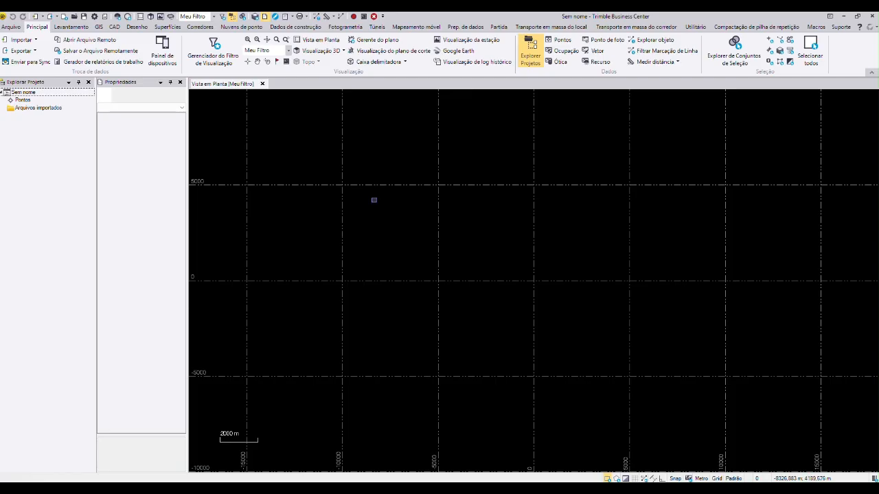
pyautogui.click(267, 210)
# Step: Switch to File Explorer and examine the raw survey files in Dados, Dados RTK, Dados brutos
pyautogui.hotkey('alt', 'Tab')
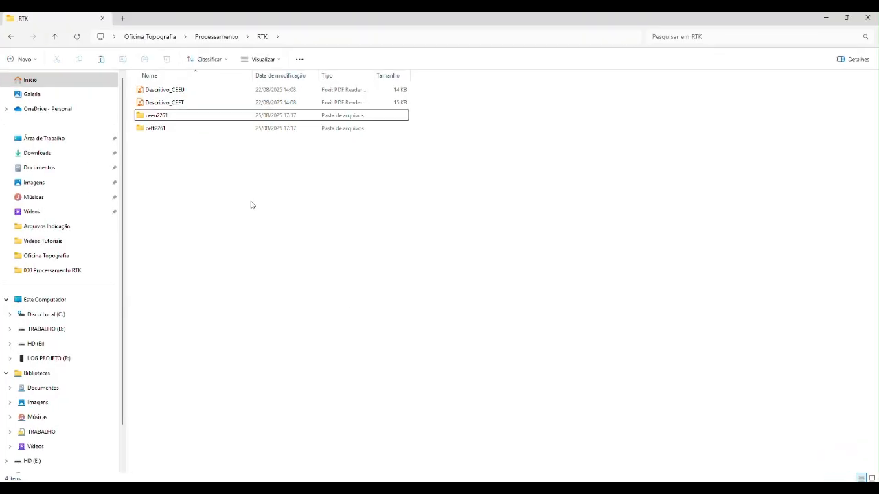
pyautogui.click(55, 35)
pyautogui.click(54, 36)
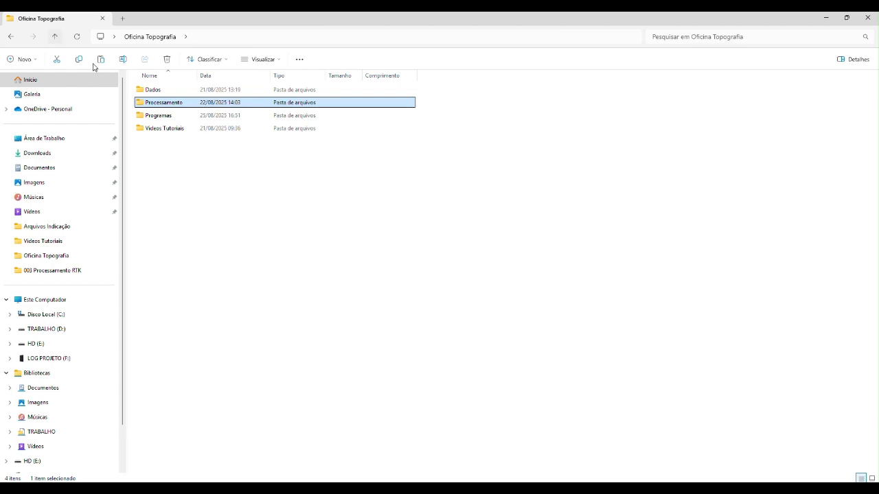
pyautogui.doubleClick(153, 92)
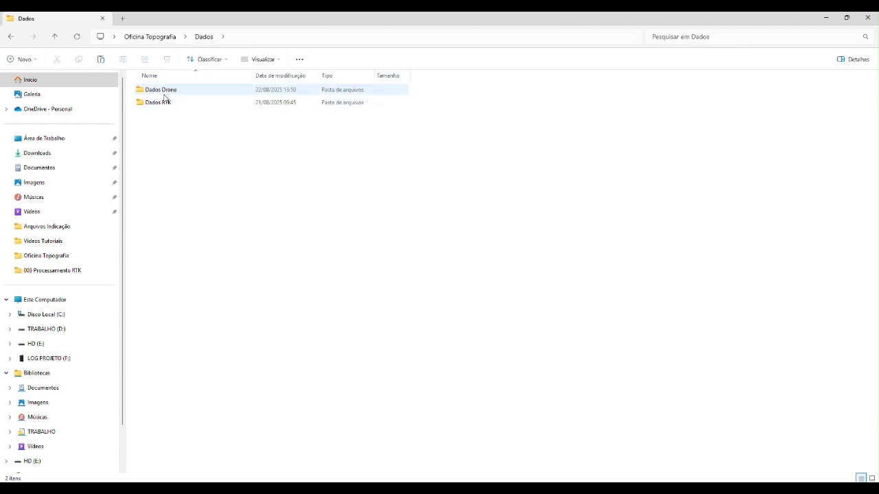
pyautogui.doubleClick(164, 102)
pyautogui.doubleClick(166, 92)
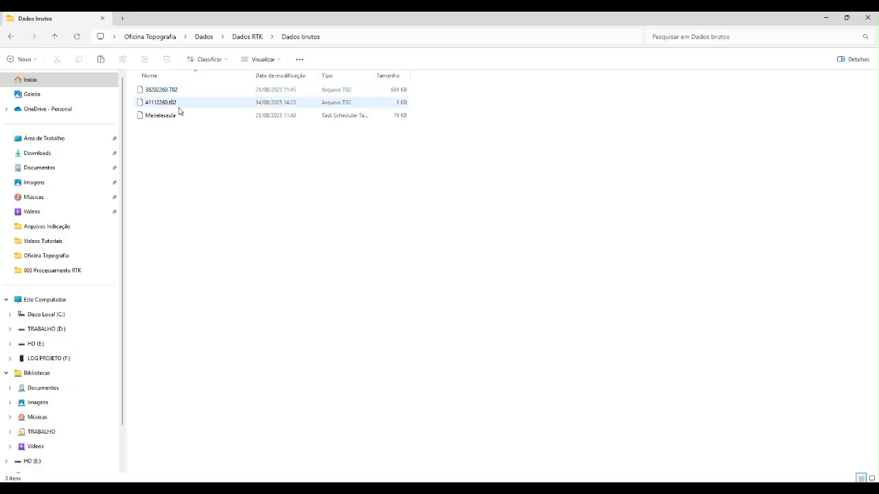
pyautogui.click(167, 92)
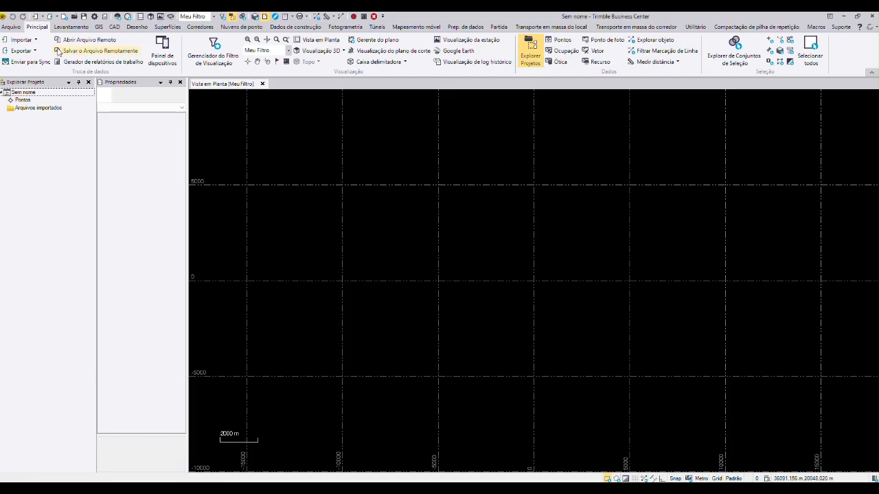
# Step: Start a data import and set the import folder to Oficina Topografia, Dados, Dados RTK, Dados brutos on the desktop
pyautogui.click(21, 40)
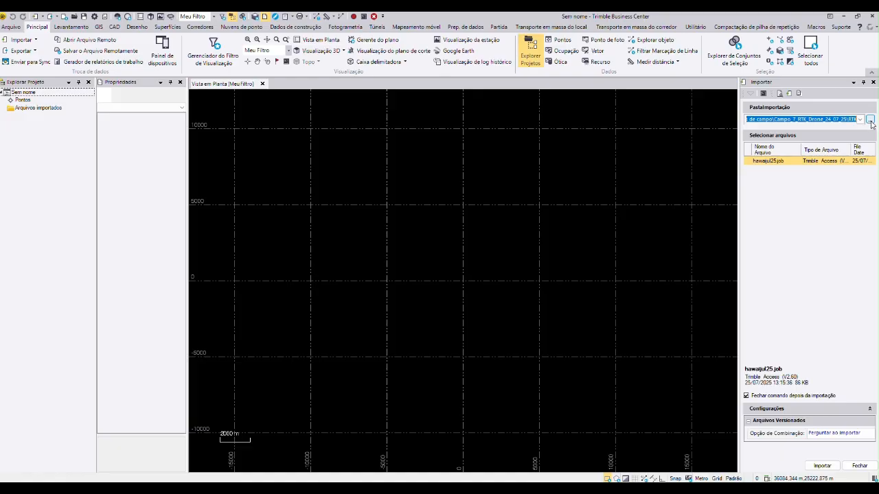
pyautogui.click(869, 120)
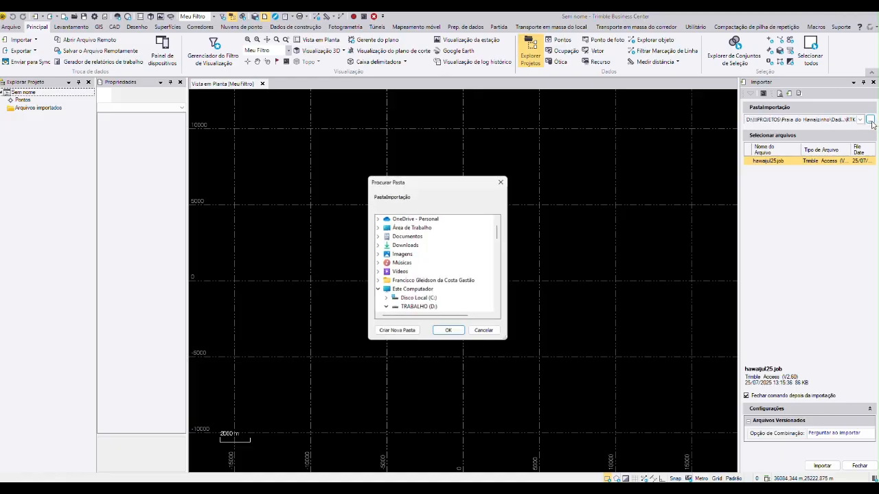
pyautogui.click(377, 292)
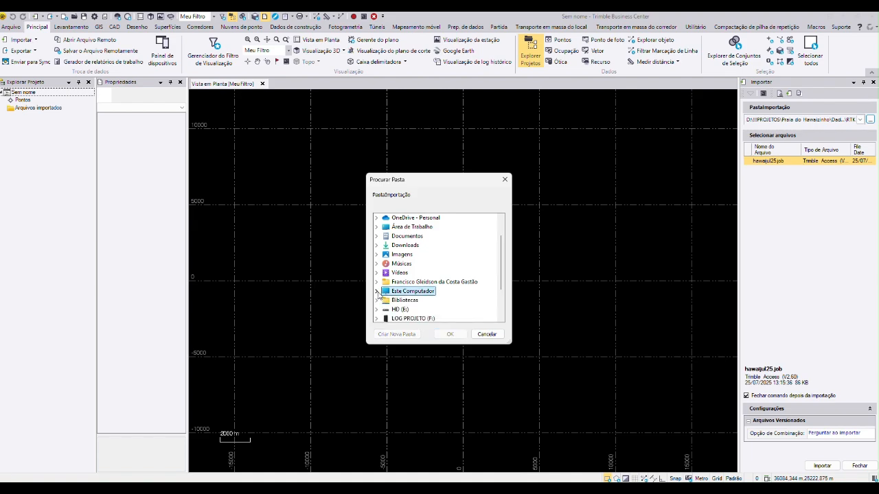
pyautogui.click(376, 227)
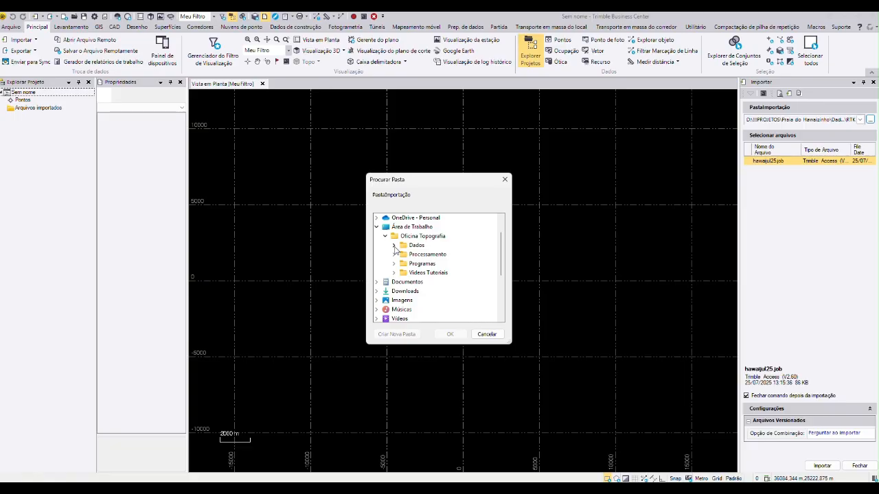
pyautogui.click(394, 246)
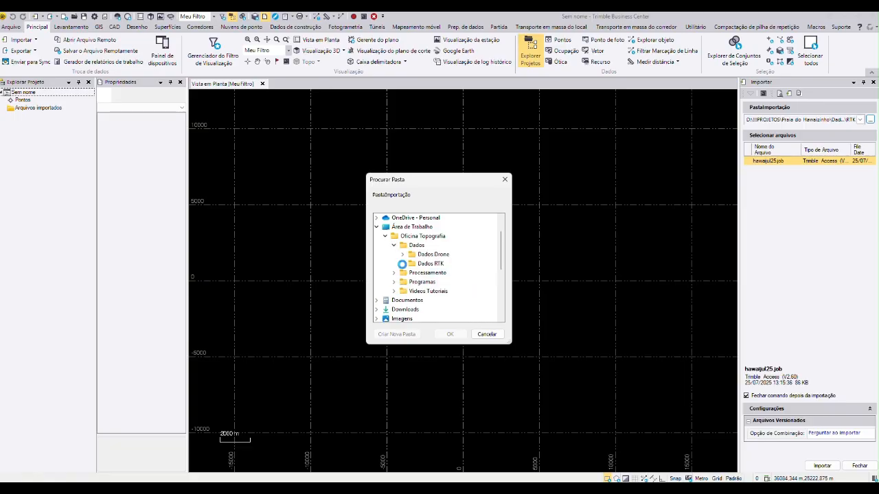
pyautogui.click(402, 264)
pyautogui.click(441, 273)
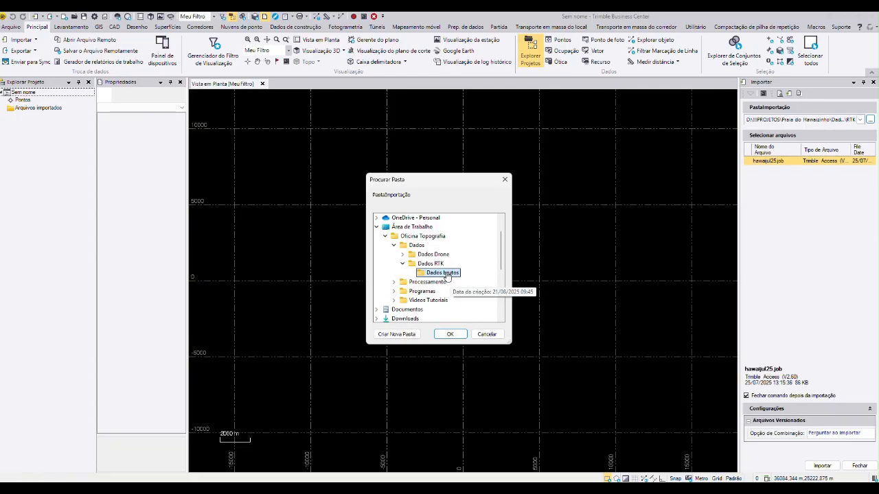
pyautogui.click(450, 335)
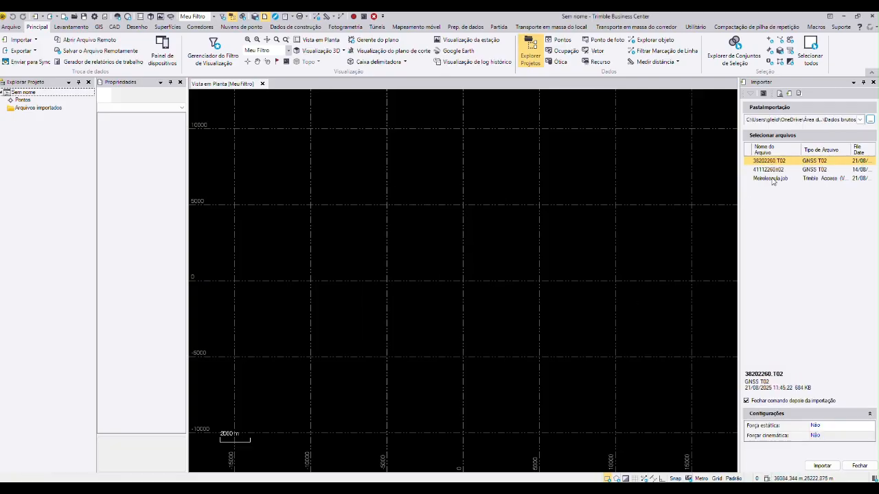
# Step: Import the base receiver file 38202260.T02 with Enviar para RTX-PP disabled, keeping the network adjustment
pyautogui.click(448, 478)
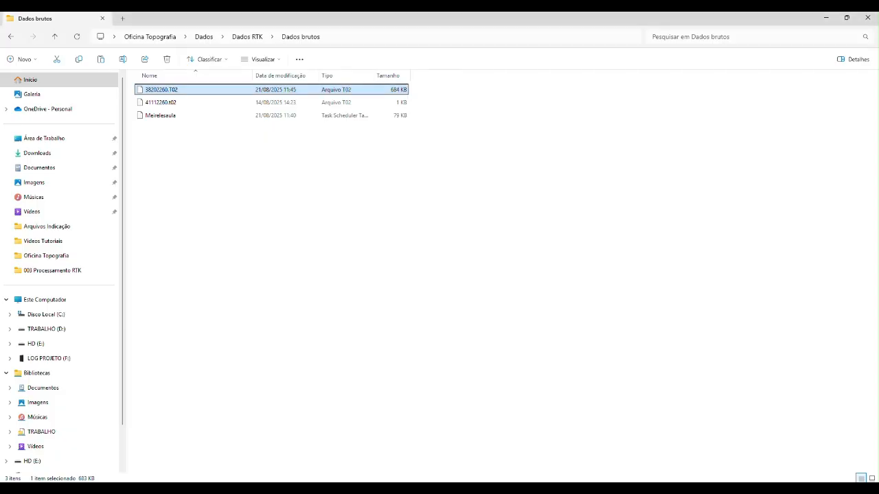
pyautogui.click(447, 478)
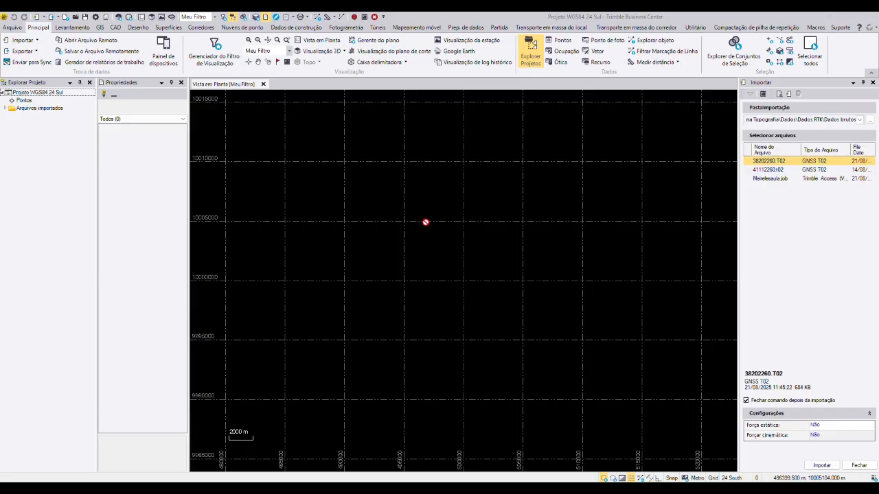
pyautogui.click(761, 170)
pyautogui.click(768, 161)
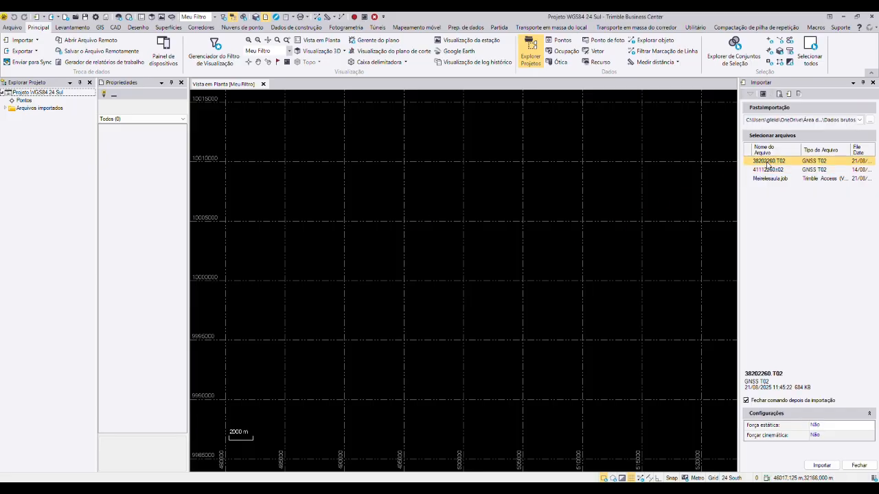
pyautogui.click(821, 465)
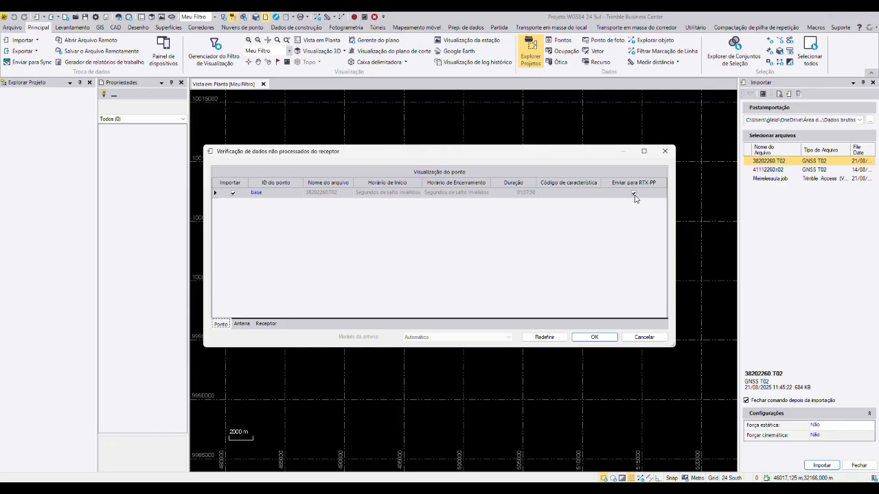
pyautogui.click(635, 199)
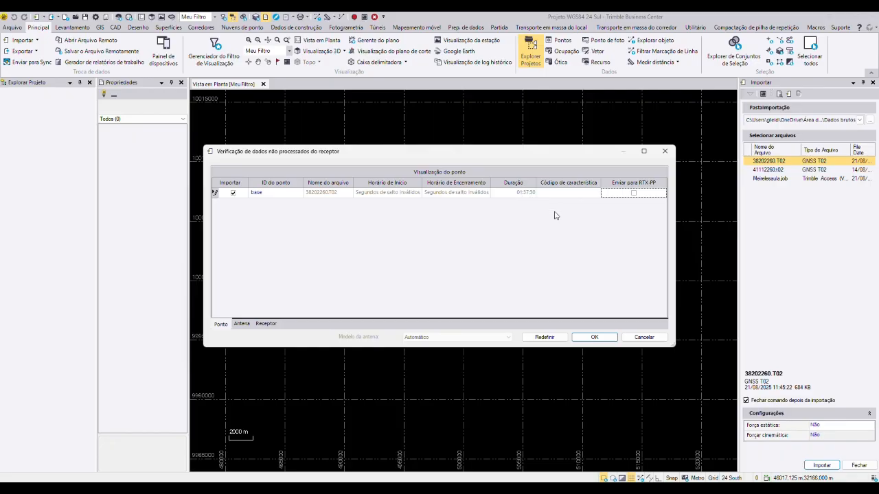
pyautogui.click(592, 338)
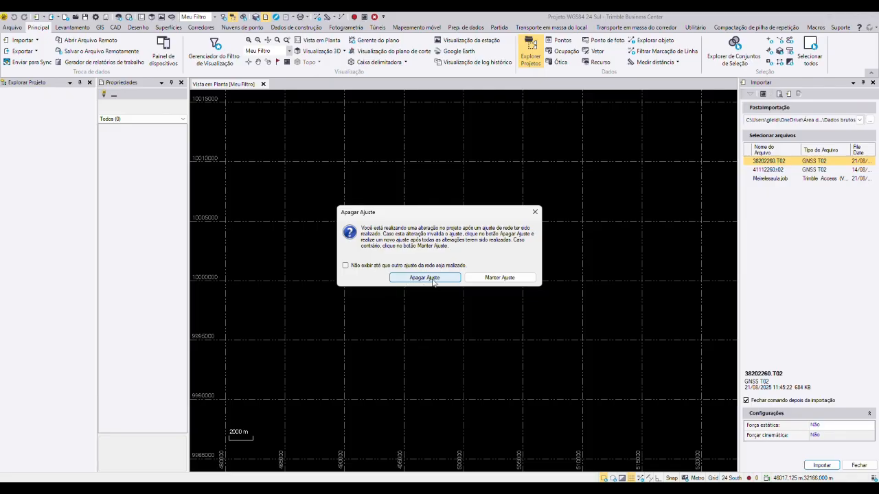
pyautogui.click(500, 278)
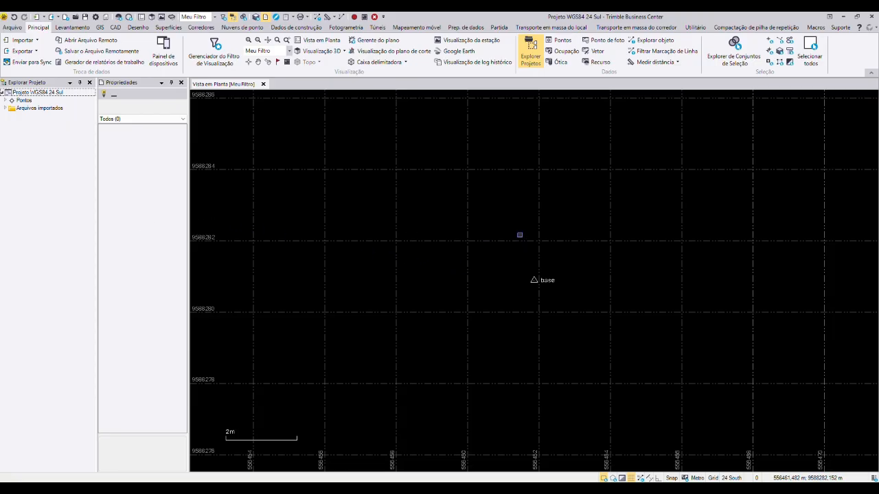
# Step: Start another import and set the import folder to ceeu2261 inside Oficina Topografia, Processamento, RTK
pyautogui.scroll(2, 544, 279)
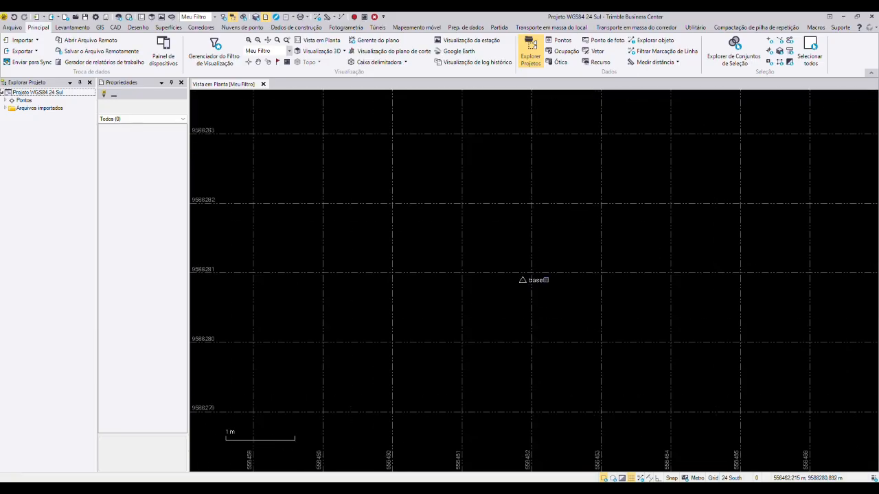
pyautogui.scroll(-1, 546, 280)
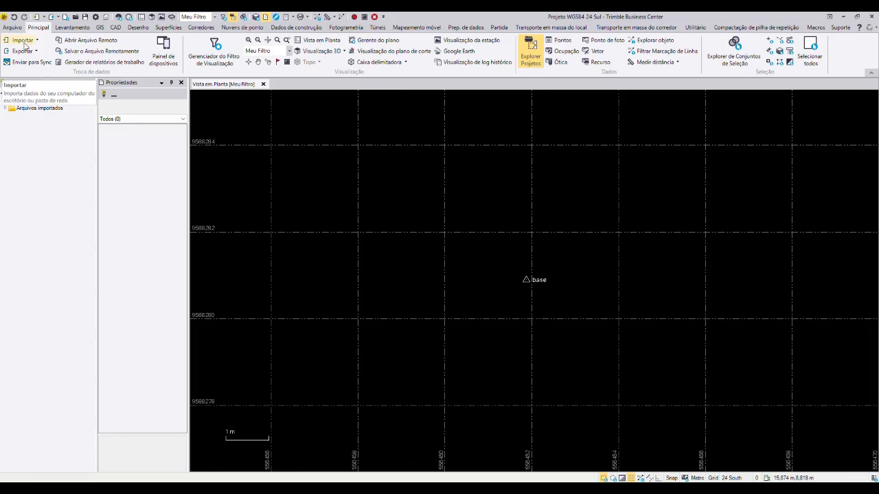
pyautogui.click(24, 43)
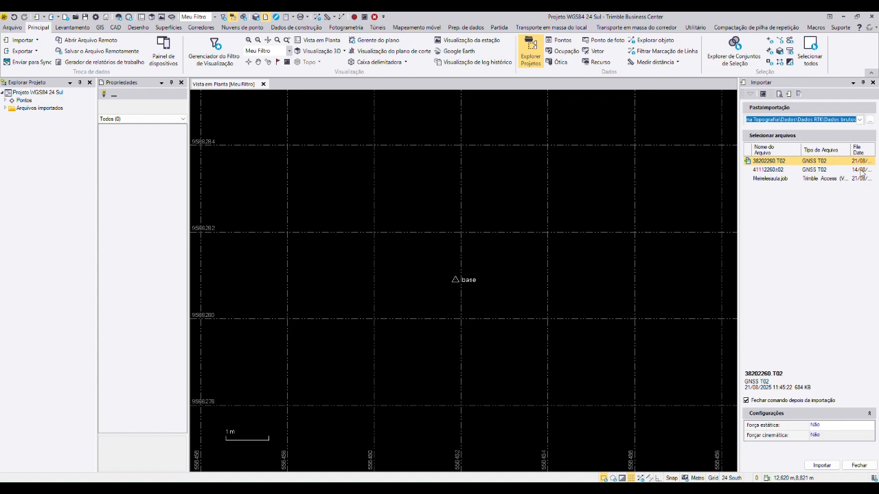
pyautogui.click(869, 121)
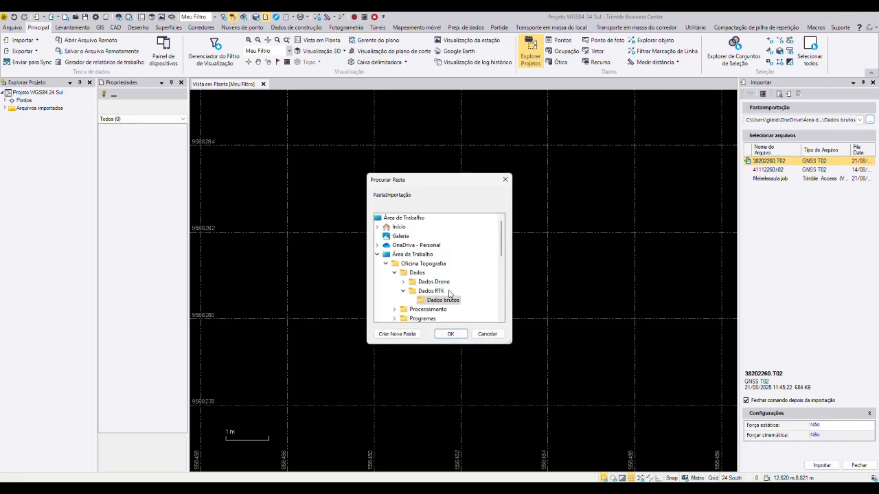
pyautogui.click(403, 291)
pyautogui.scroll(-1, 405, 292)
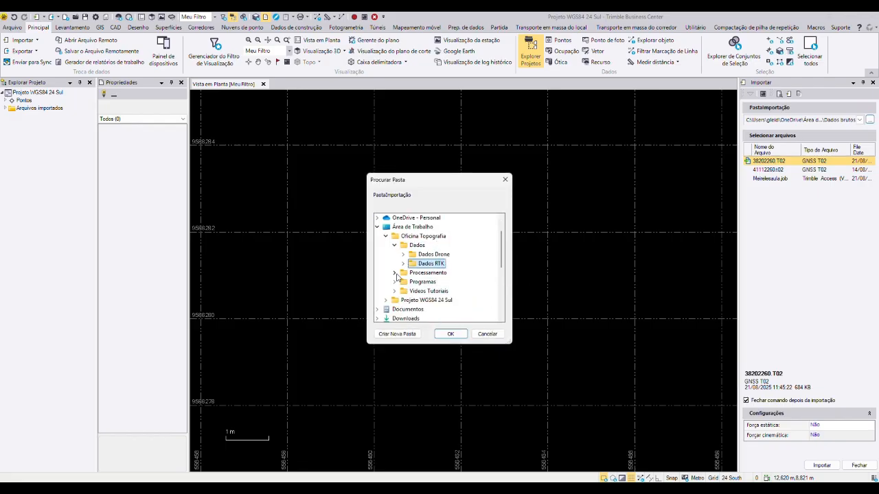
pyautogui.click(394, 273)
pyautogui.click(403, 282)
pyautogui.scroll(-1, 414, 271)
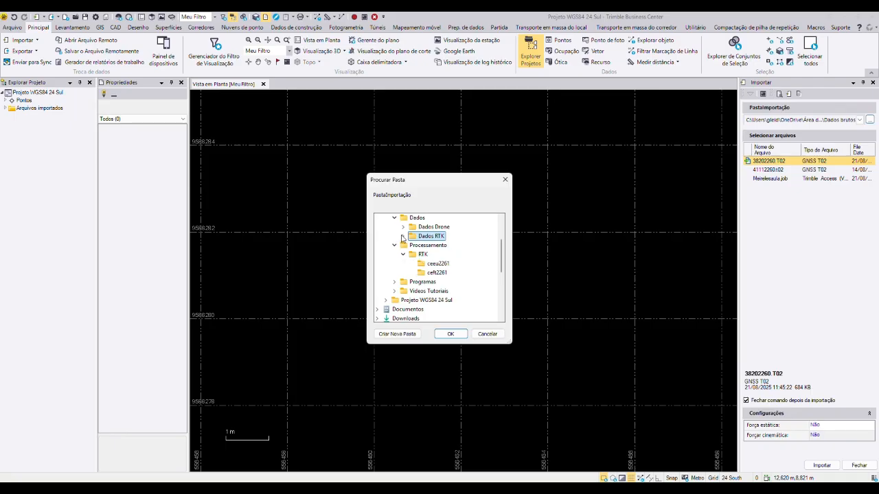
pyautogui.scroll(1, 414, 271)
pyautogui.press('Left')
pyautogui.press('Left')
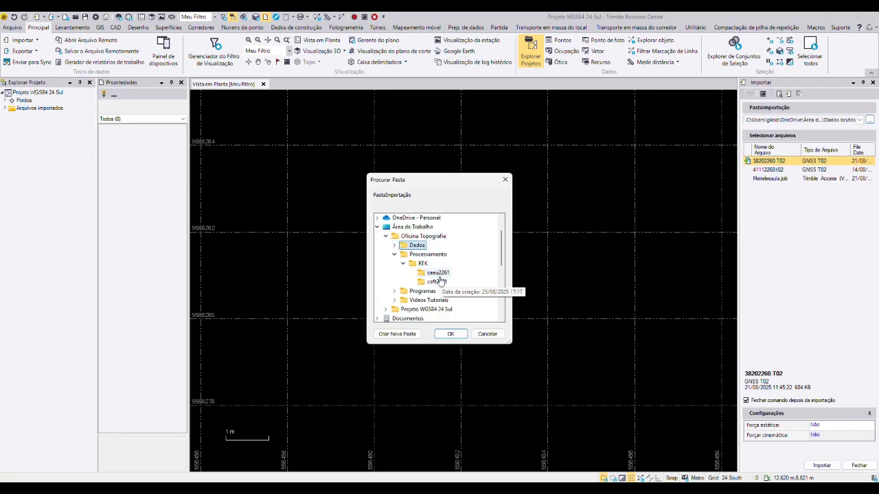
pyautogui.click(436, 273)
pyautogui.click(457, 338)
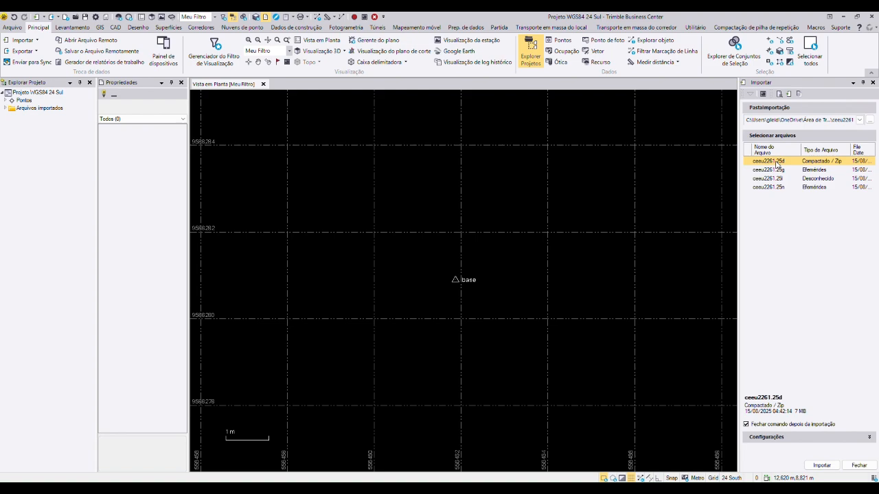
# Step: Import the station file ceeu2261.25d with Enviar para RTX-PP disabled, keeping the network adjustment and declining the import summary
pyautogui.click(822, 466)
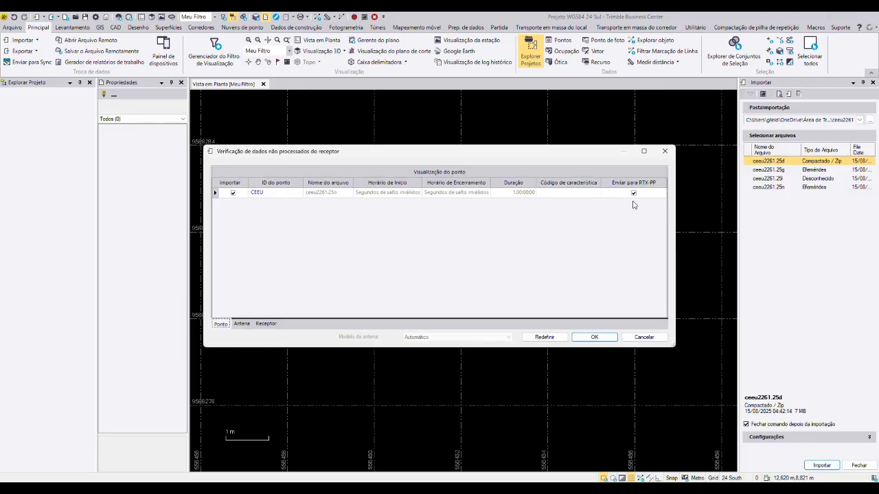
pyautogui.click(634, 195)
pyautogui.click(584, 338)
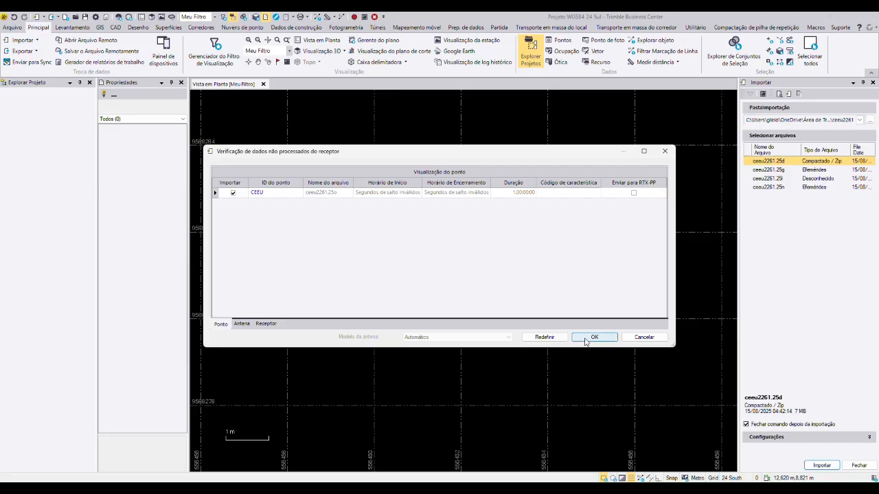
pyautogui.click(499, 278)
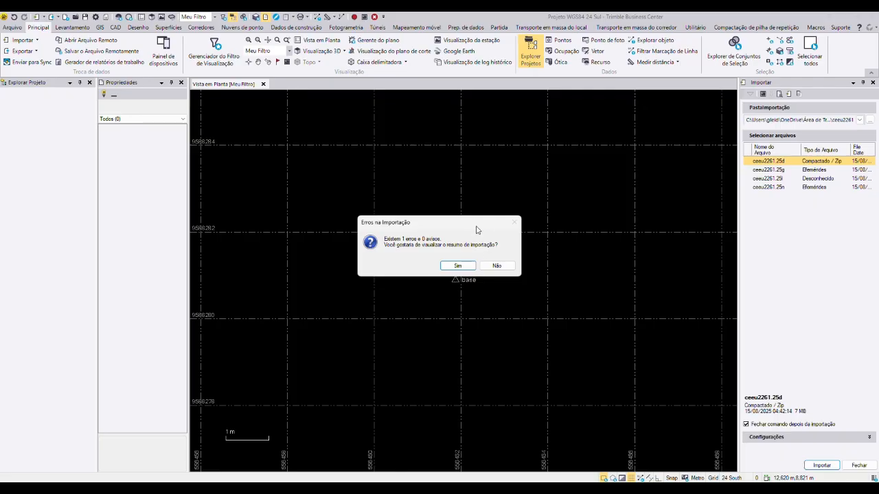
pyautogui.moveTo(470, 222); pyautogui.dragTo(469, 198)
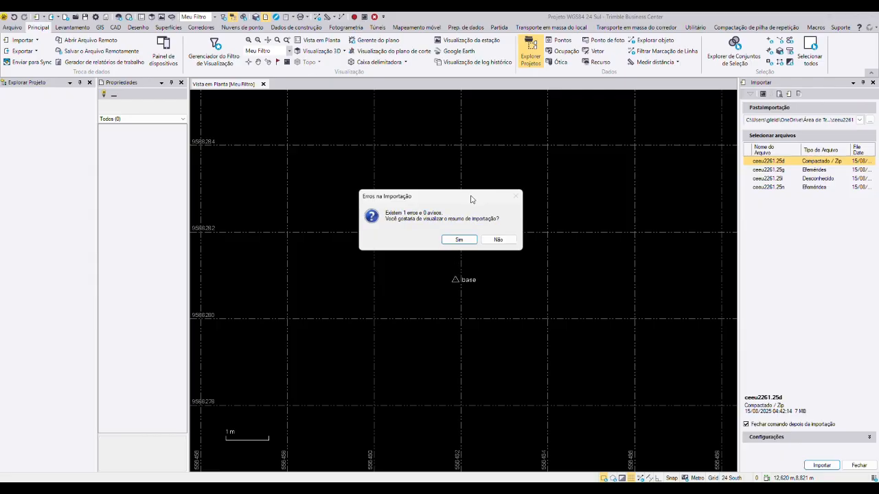
pyautogui.click(498, 240)
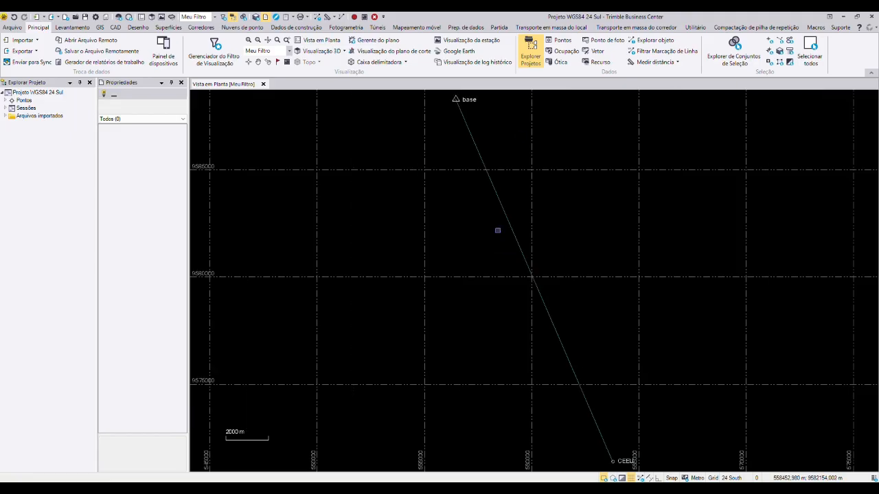
# Step: Start another import and set the import folder to ceft2261 inside Processamento, RTK
pyautogui.scroll(-3, 464, 138)
pyautogui.scroll(2, 570, 308)
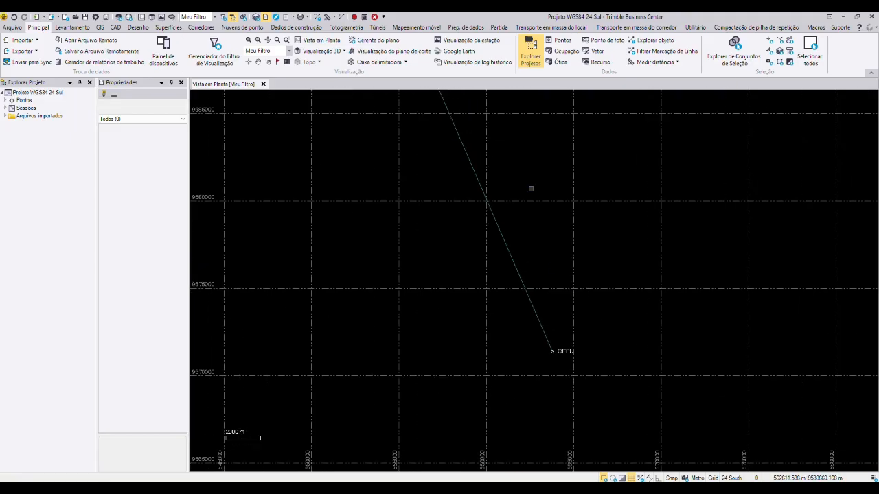
pyautogui.scroll(-2, 529, 189)
pyautogui.moveTo(526, 153); pyautogui.dragTo(577, 258)
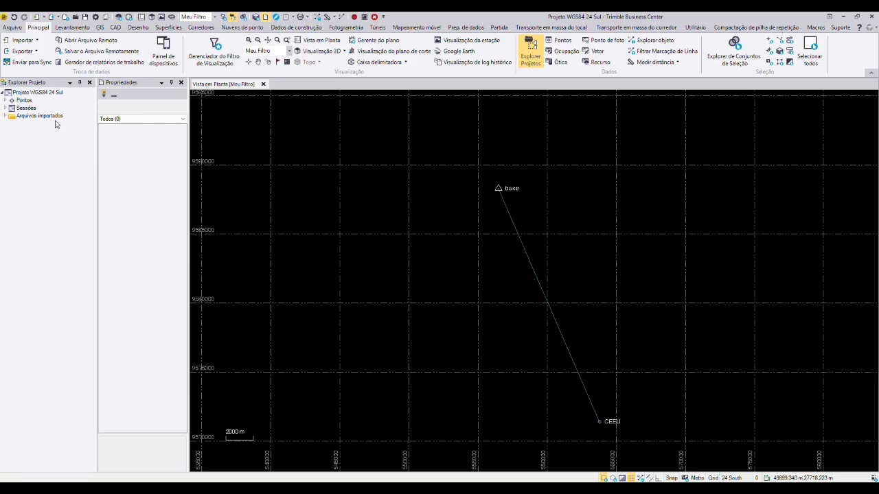
pyautogui.click(25, 42)
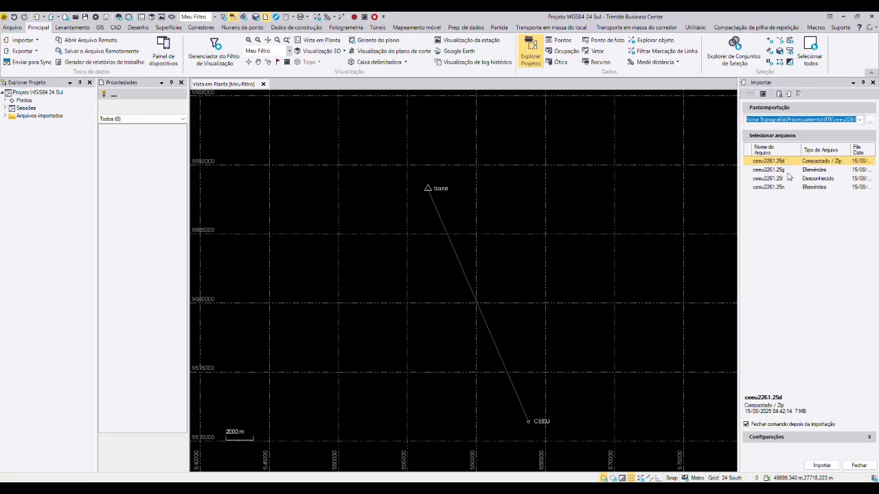
pyautogui.click(870, 121)
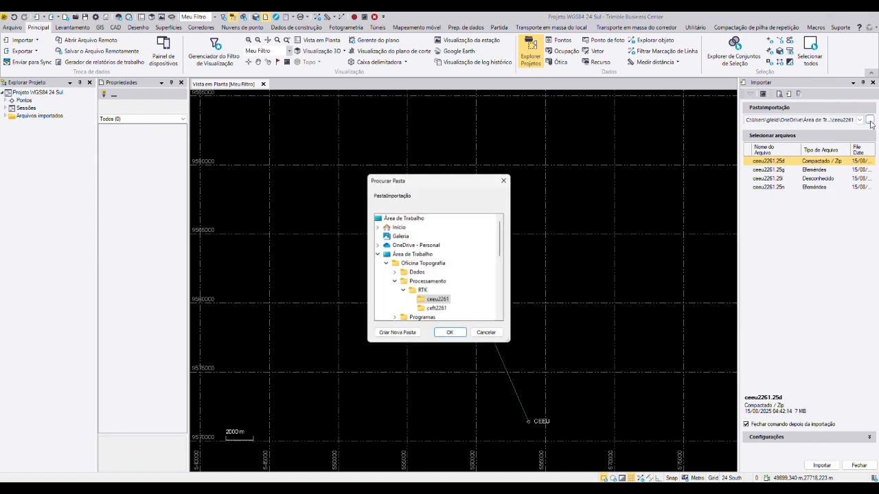
pyautogui.scroll(-1, 440, 276)
pyautogui.click(437, 281)
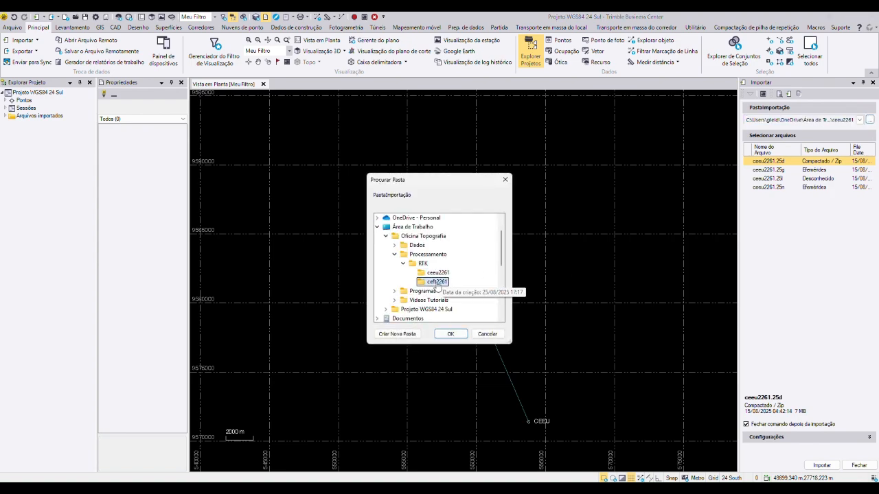
pyautogui.click(451, 335)
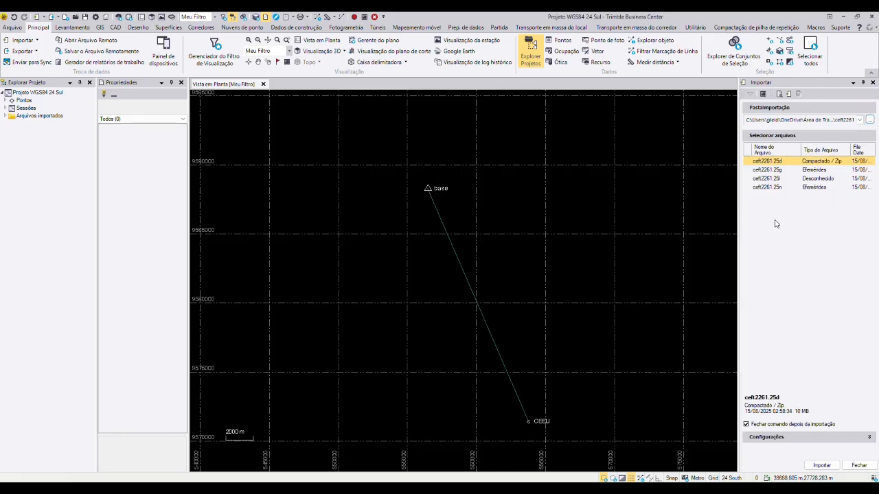
# Step: Import the station file ceft2261.25d into the project, keeping the network adjustment
pyautogui.click(821, 465)
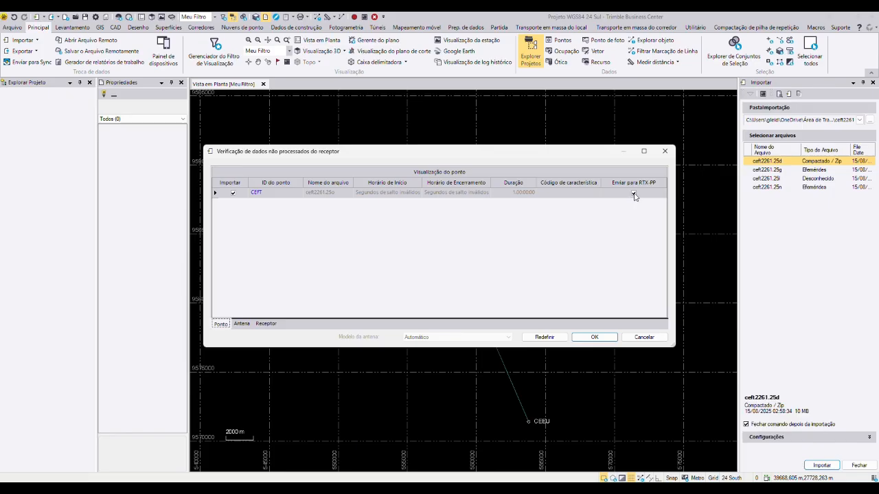
pyautogui.click(593, 337)
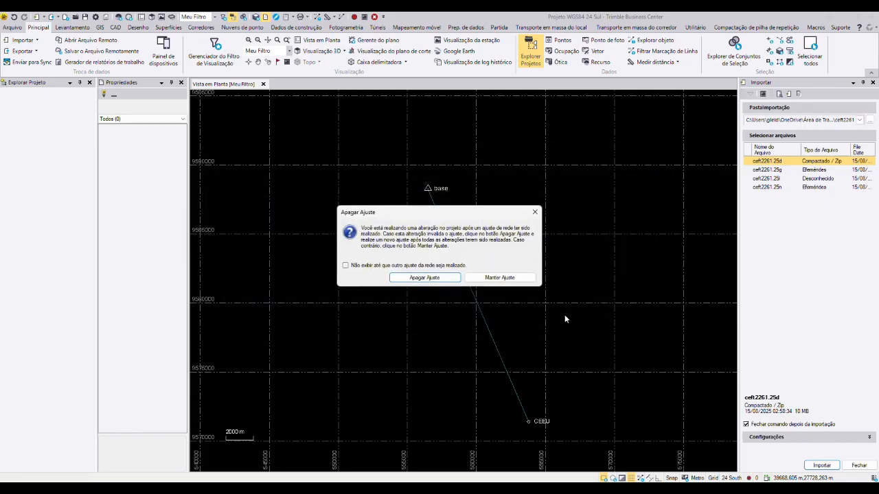
pyautogui.click(499, 278)
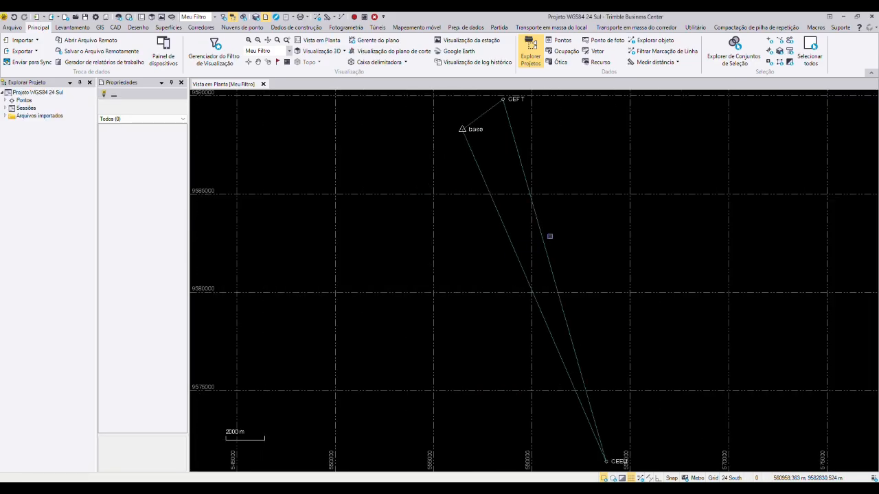
pyautogui.scroll(-1, 577, 256)
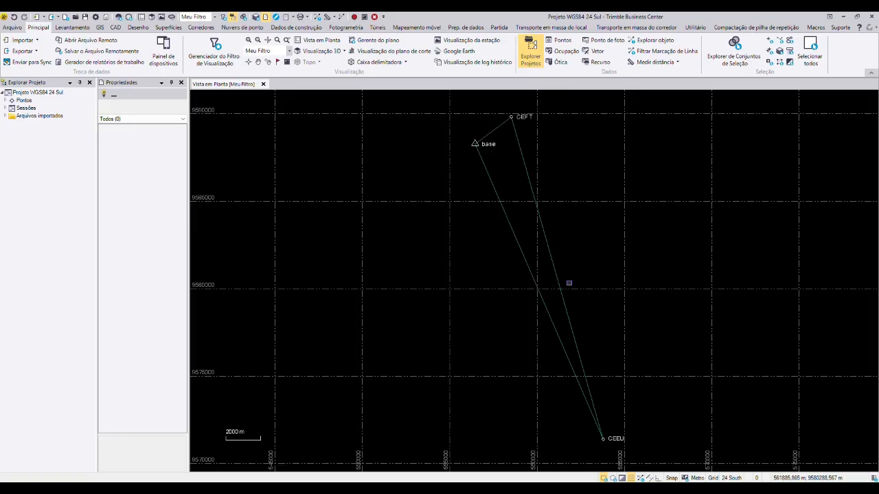
pyautogui.moveTo(469, 265); pyautogui.dragTo(423, 266)
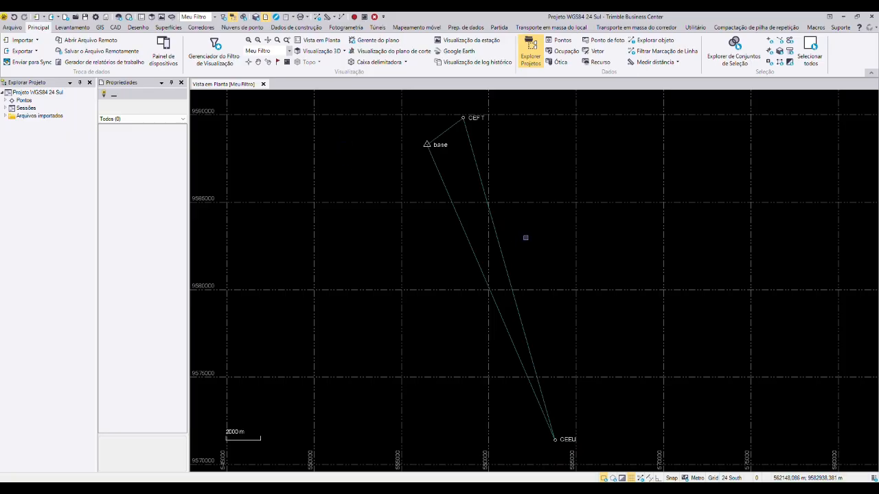
pyautogui.scroll(-1, 526, 237)
pyautogui.scroll(2, 525, 238)
pyautogui.scroll(-1, 526, 237)
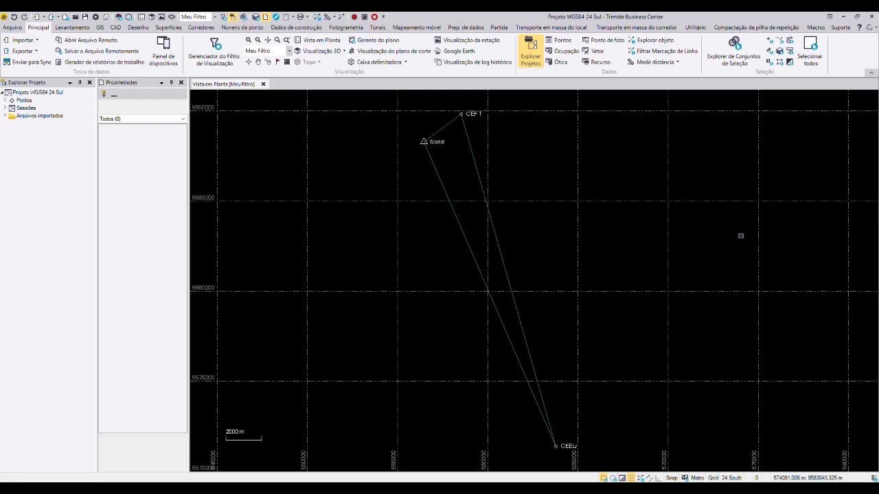
pyautogui.click(13, 28)
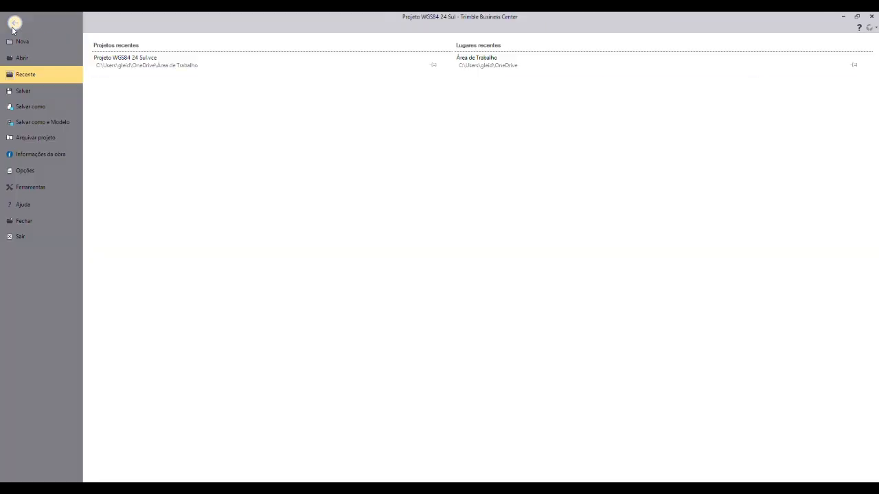
pyautogui.click(30, 107)
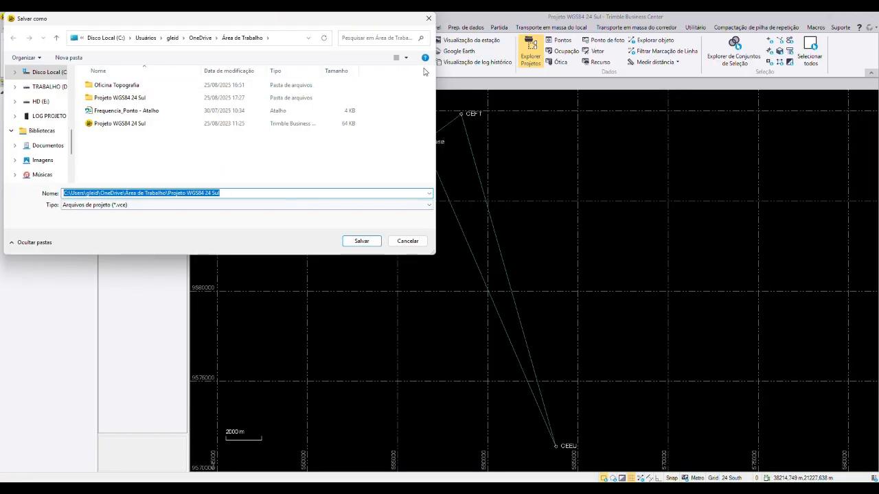
pyautogui.moveTo(295, 24); pyautogui.dragTo(317, 85)
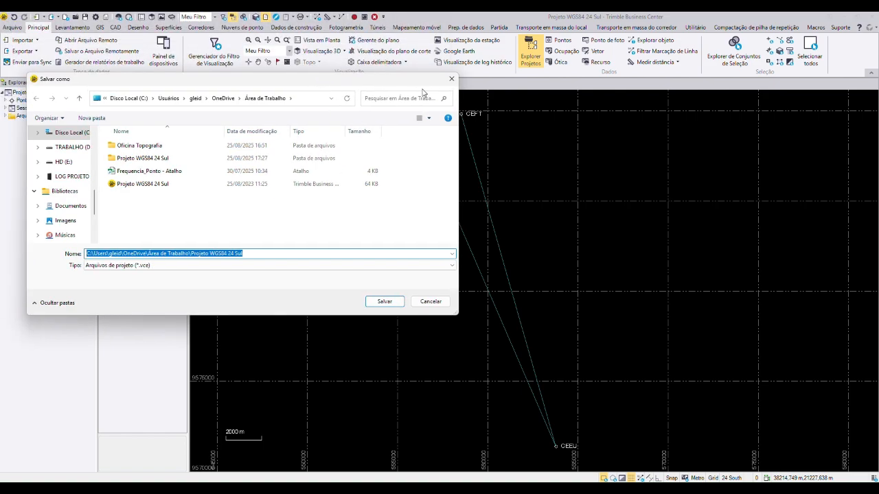
pyautogui.click(451, 80)
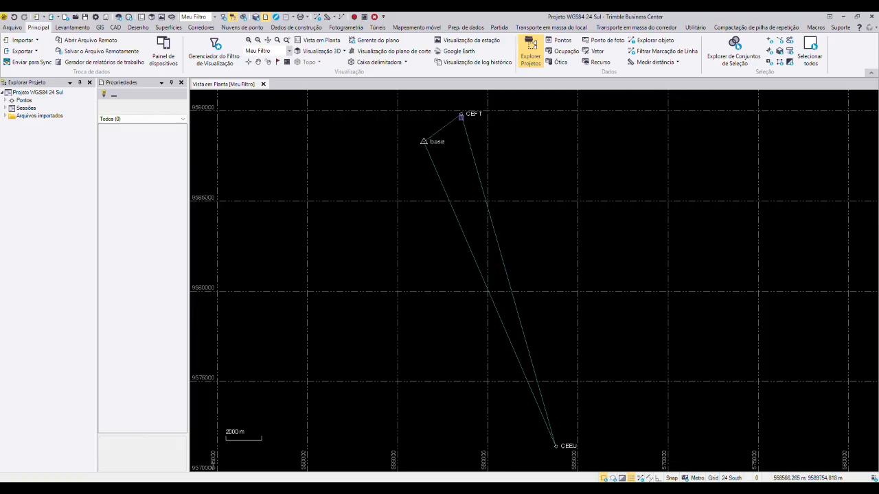
# Step: Disable the baseline between CEEU and CEFT, keeping the network adjustment
pyautogui.click(501, 256)
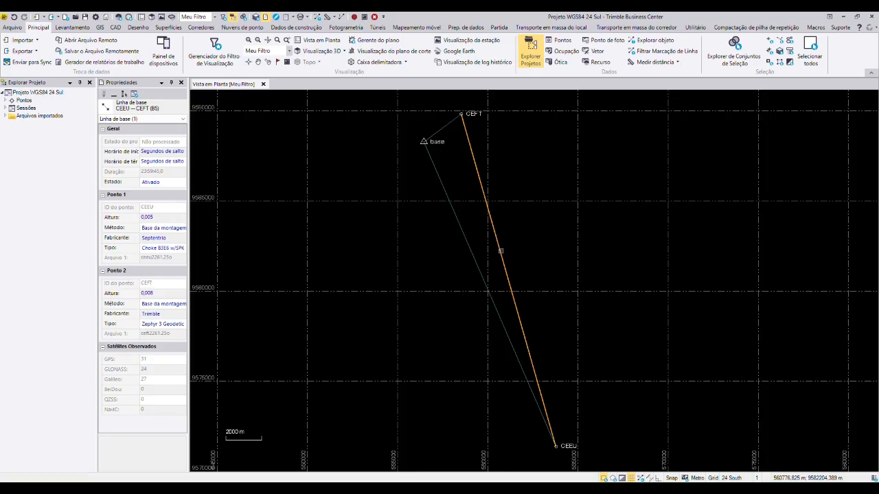
pyautogui.rightClick(501, 251)
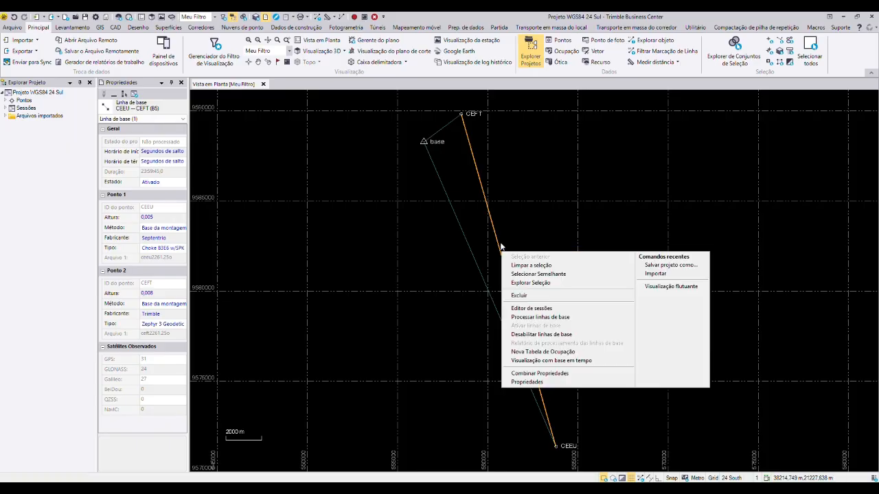
pyautogui.click(520, 231)
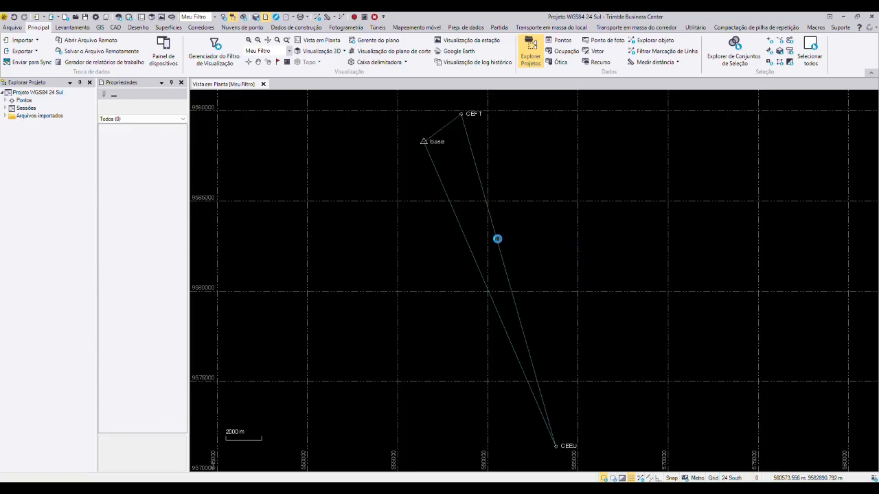
pyautogui.click(497, 239)
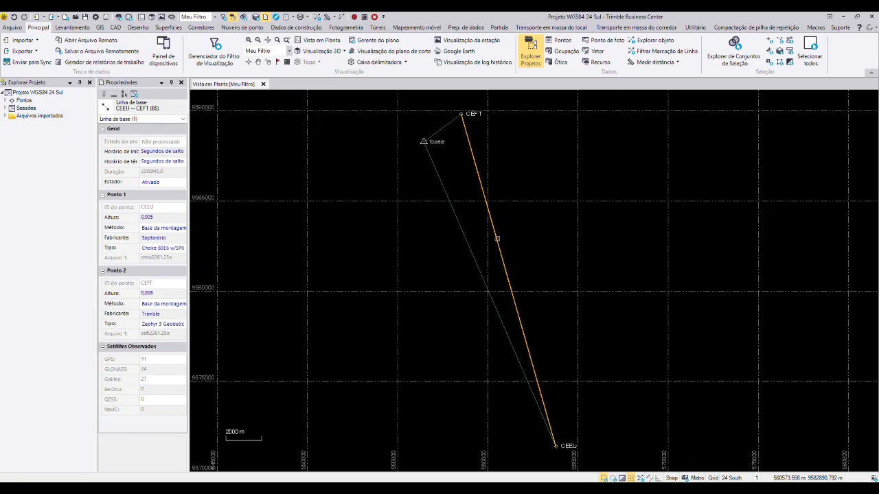
pyautogui.rightClick(497, 239)
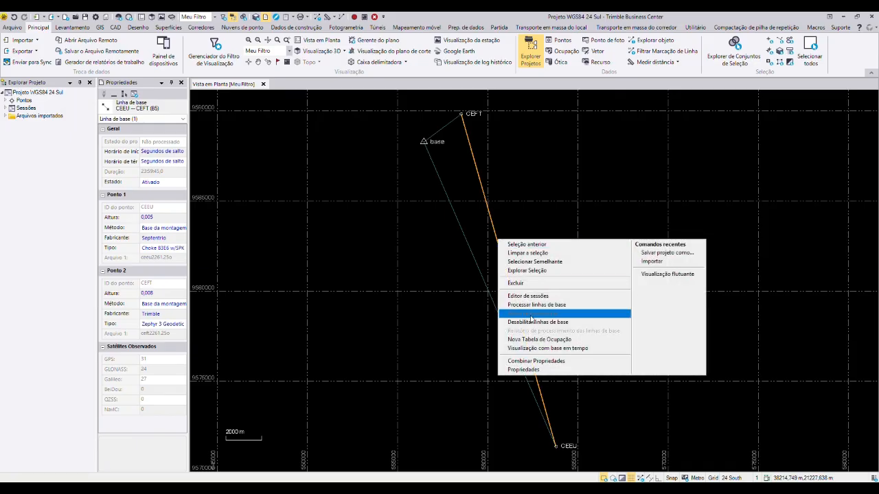
pyautogui.click(555, 323)
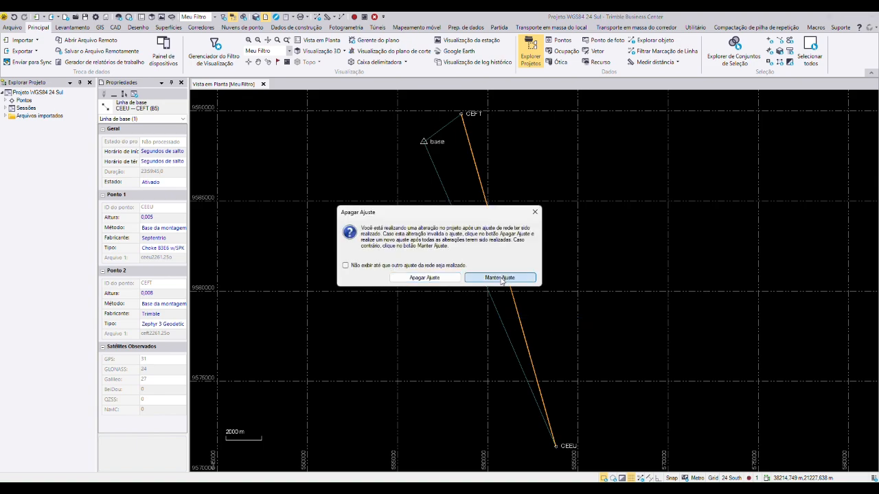
pyautogui.click(500, 278)
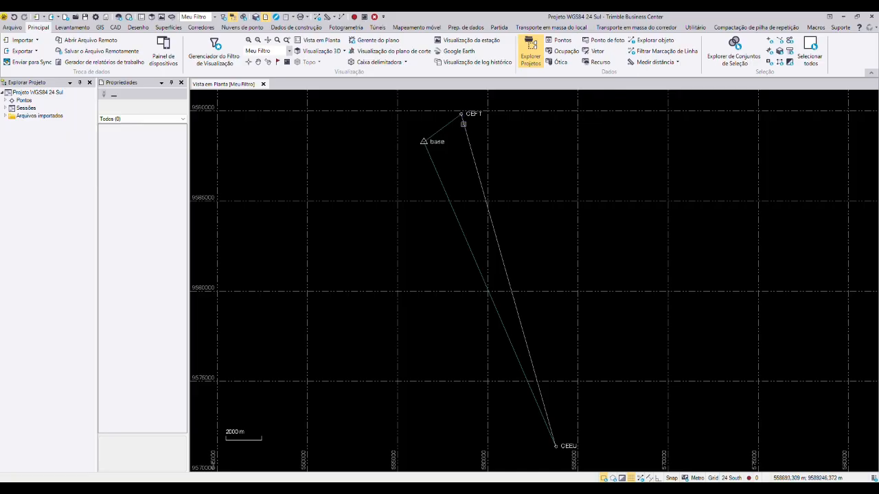
# Step: Switch to File Explorer, close the RTK_Process window and go to the RTK folder inside Oficina Topografia, Processamento
pyautogui.moveTo(461, 488)
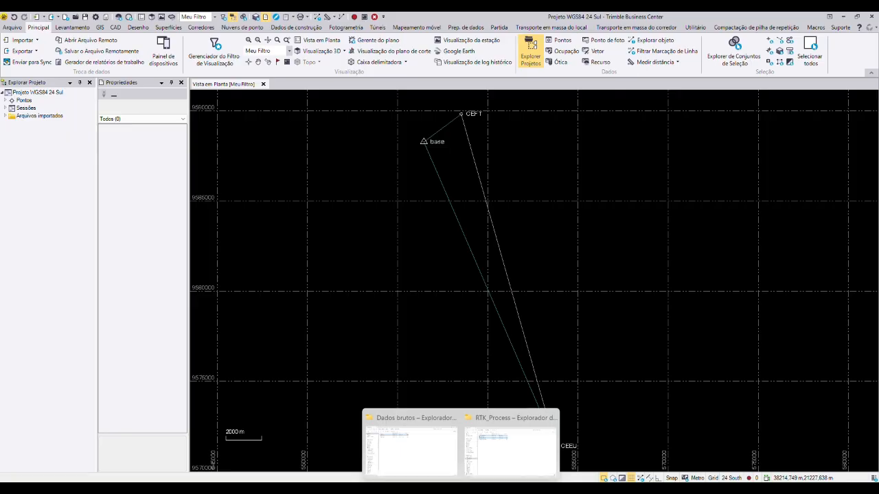
pyautogui.moveTo(512, 460)
pyautogui.moveTo(442, 456)
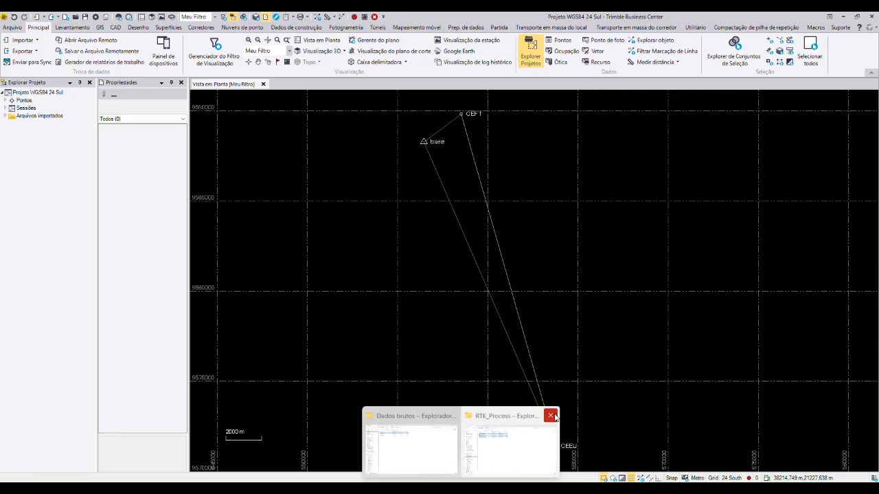
pyautogui.click(550, 416)
pyautogui.click(452, 447)
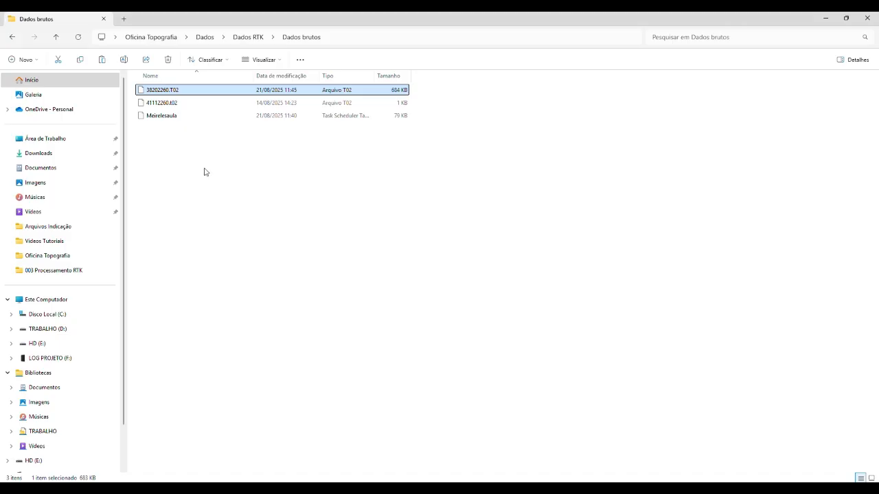
pyautogui.click(57, 38)
pyautogui.click(58, 39)
pyautogui.click(57, 39)
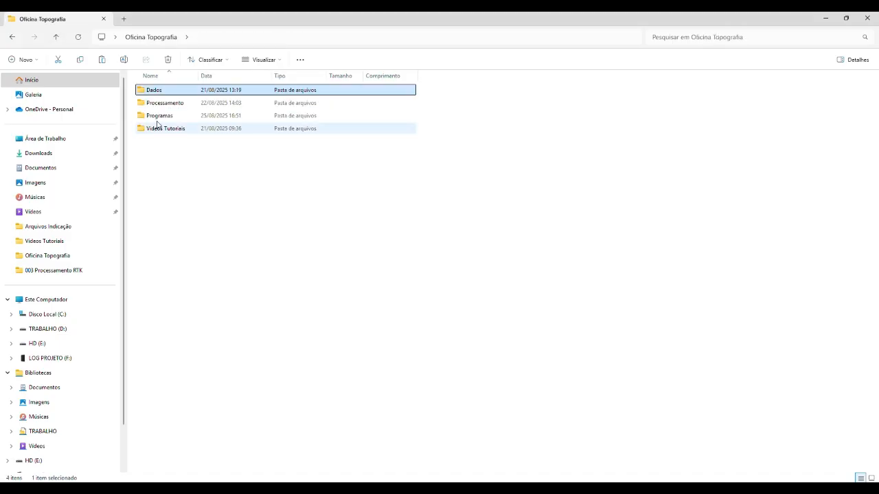
pyautogui.doubleClick(167, 102)
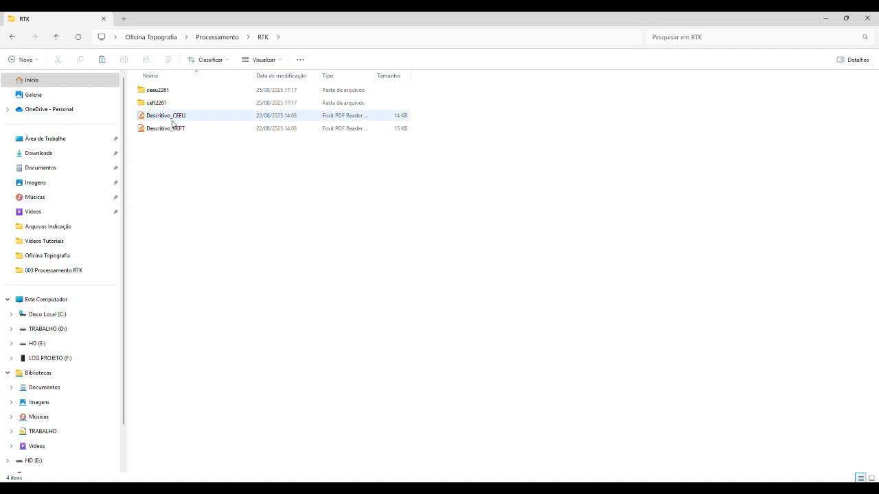
# Step: Open the station reports Descritivo_CEEU and Descritivo_CEFT in the PDF reader
pyautogui.doubleClick(178, 117)
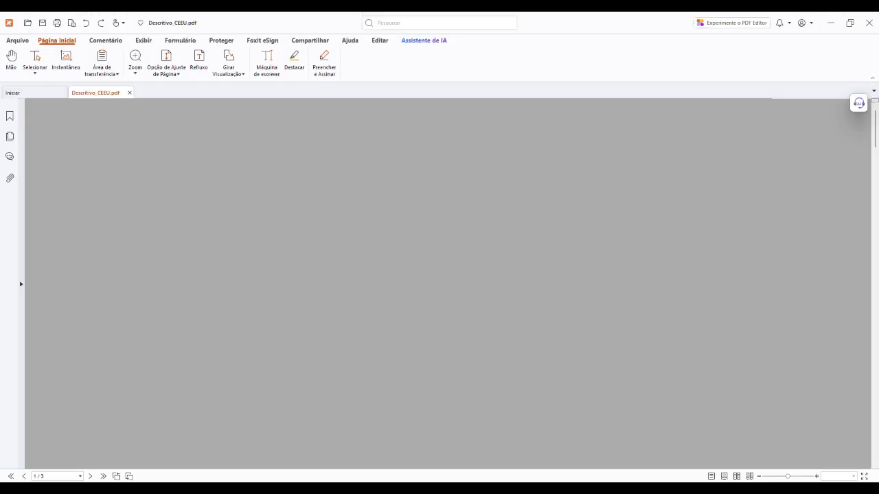
pyautogui.click(455, 446)
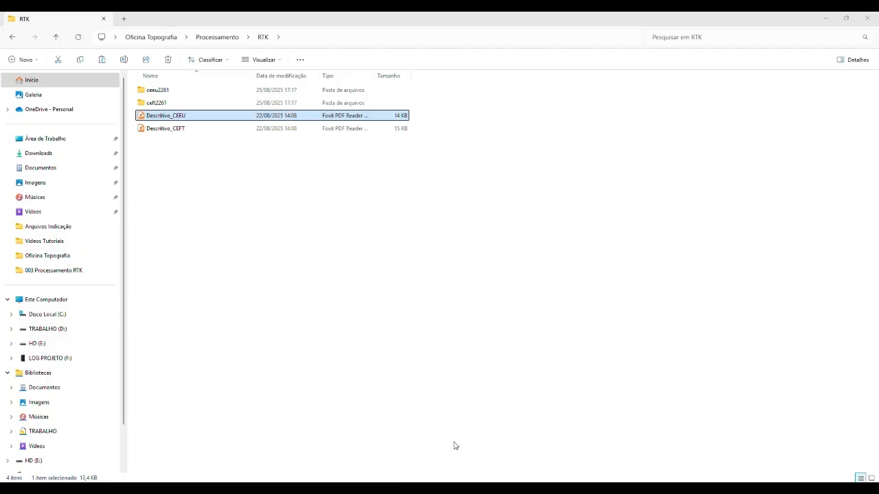
pyautogui.doubleClick(173, 129)
pyautogui.click(100, 93)
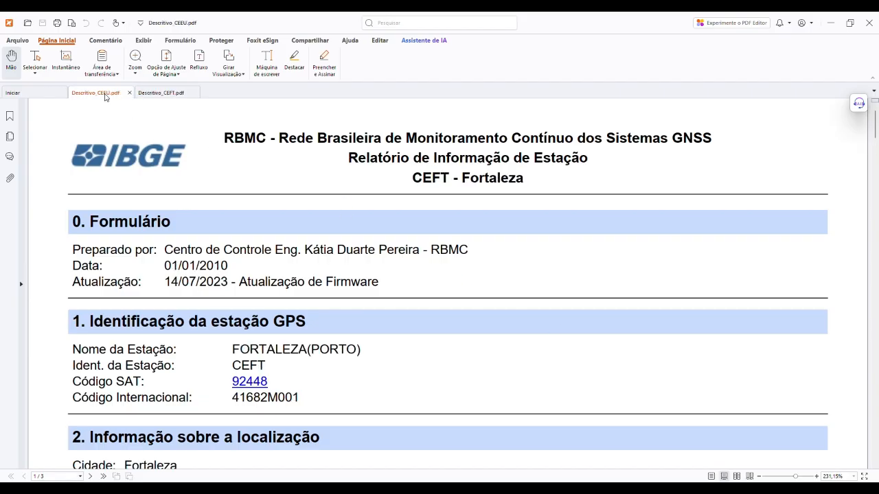
# Step: Examine the official SIRGAS2000 coordinates in the CEEU and CEFT station reports
pyautogui.click(149, 93)
pyautogui.click(99, 94)
pyautogui.scroll(-6, 429, 275)
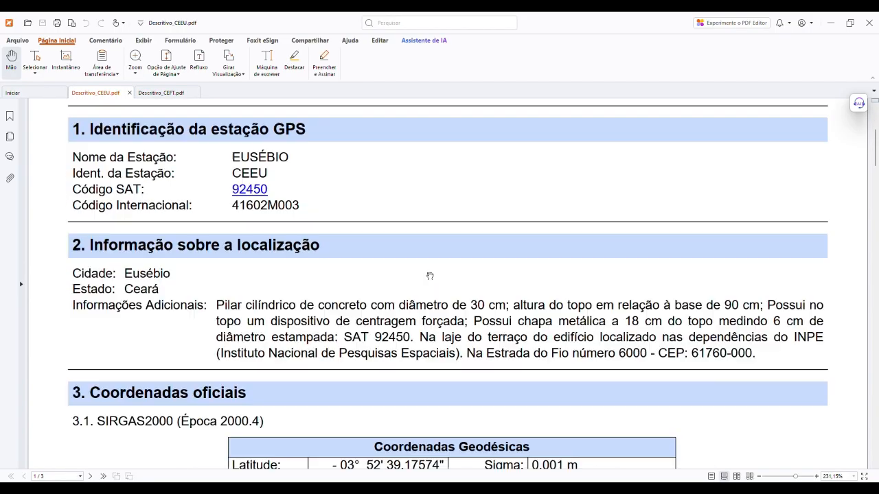
pyautogui.scroll(-1, 431, 274)
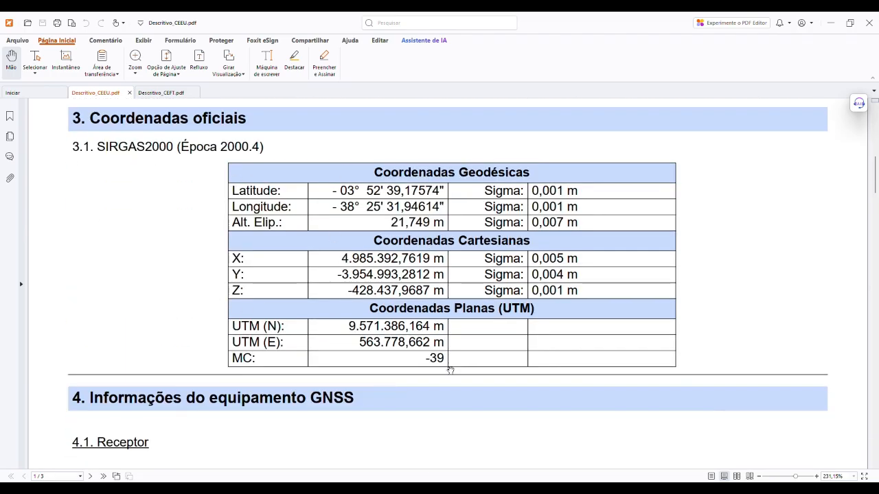
pyautogui.click(155, 93)
pyautogui.scroll(-8, 430, 248)
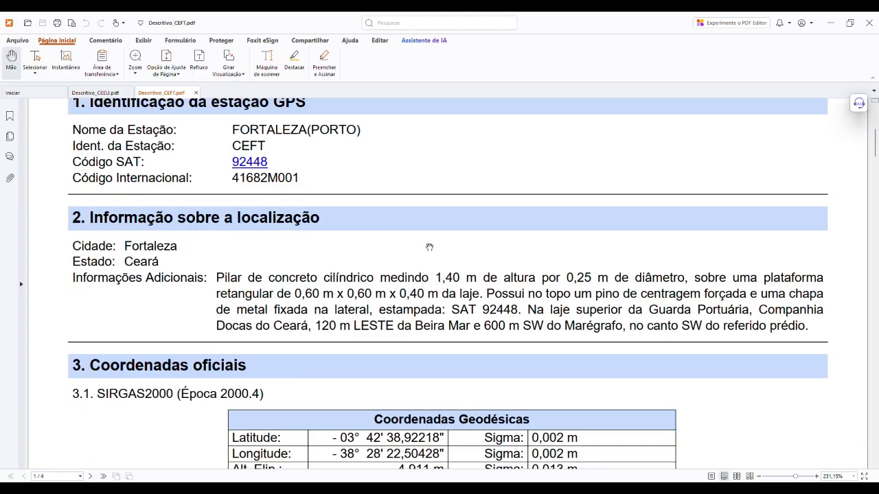
pyautogui.scroll(1, 430, 247)
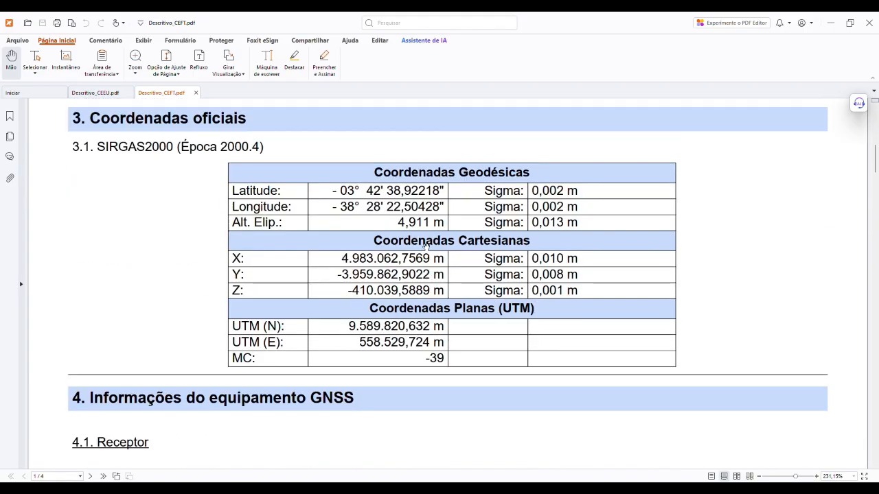
pyautogui.click(95, 93)
pyautogui.click(160, 93)
pyautogui.click(104, 92)
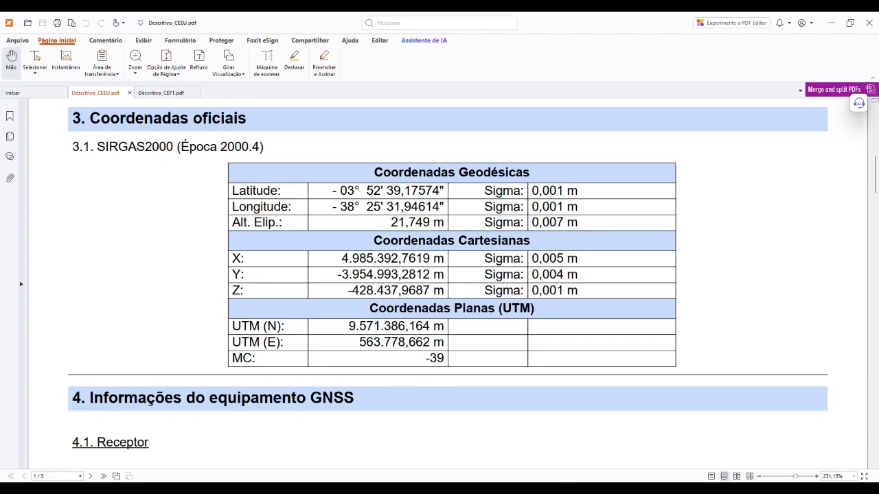
pyautogui.hotkey('alt', 'Tab')
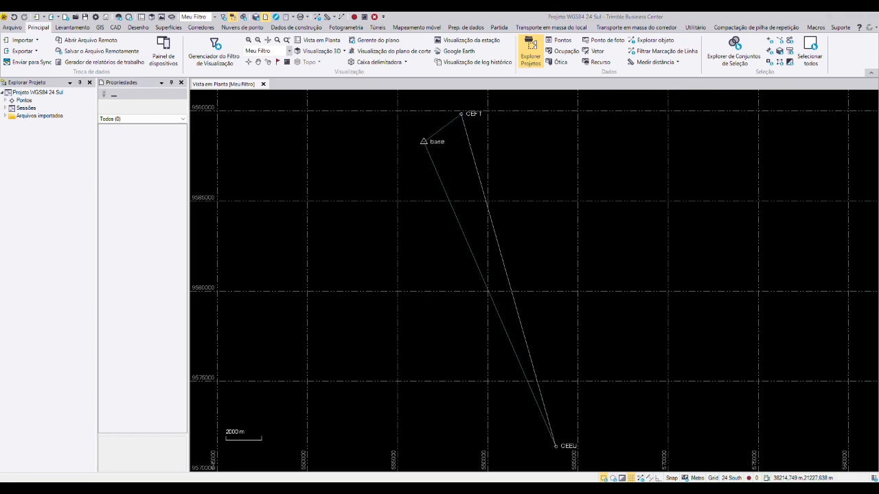
pyautogui.hotkey('alt', 'Tab')
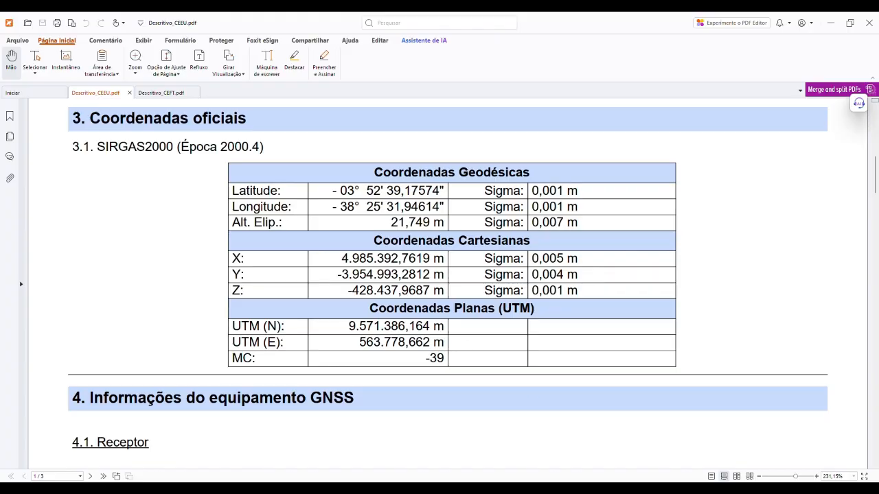
# Step: Switch to Trimble Business Center and start adding a coordinate to point CEEU
pyautogui.click(552, 488)
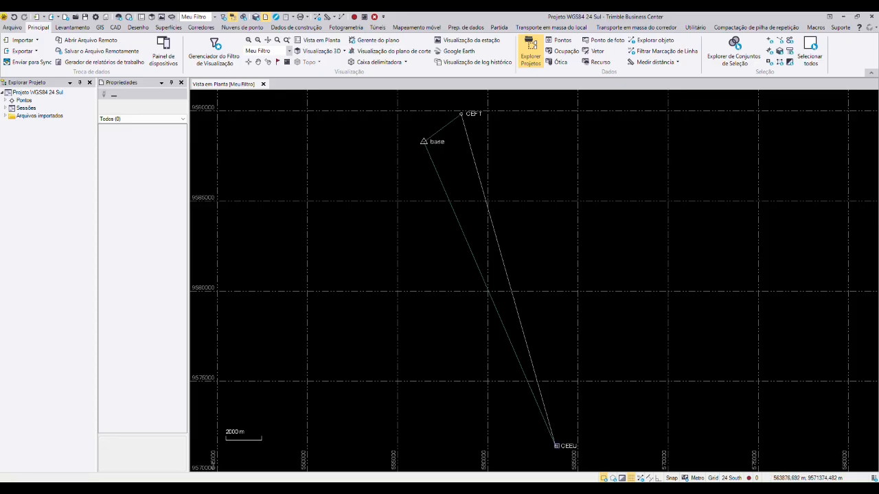
pyautogui.click(555, 447)
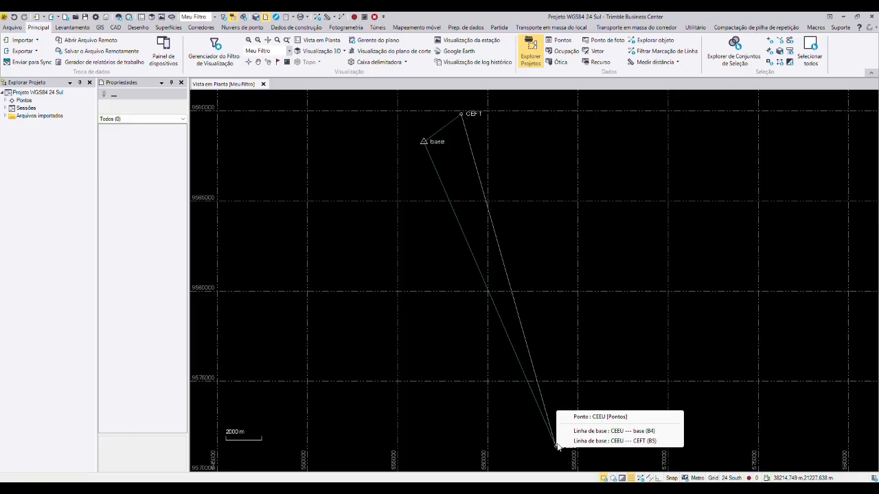
pyautogui.click(607, 418)
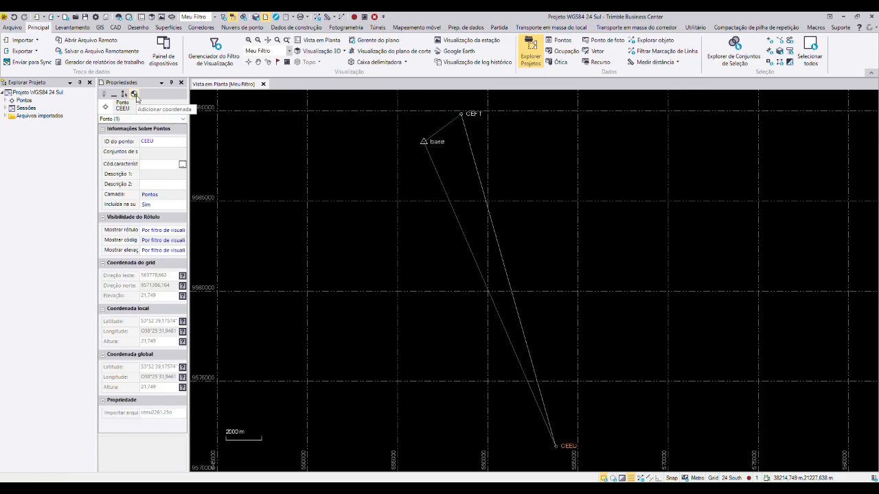
pyautogui.click(135, 95)
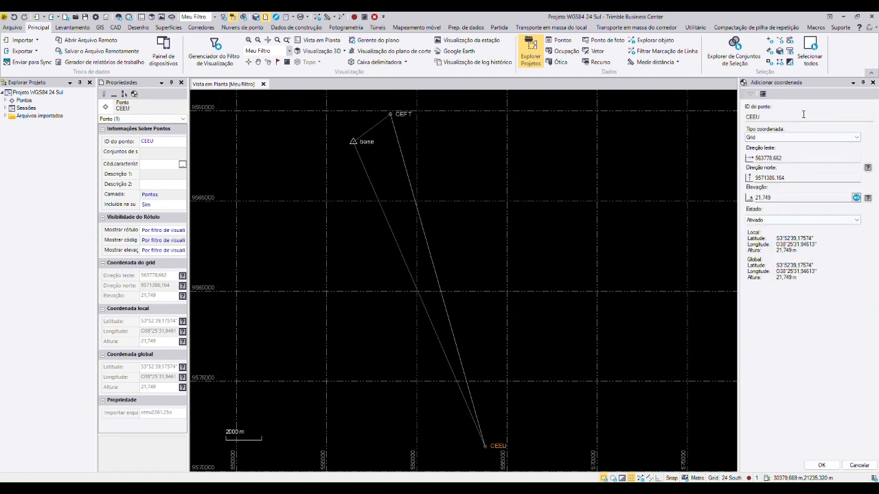
# Step: Compare CEEU's grid easting and northing with the UTM coordinates in the Descritivo_CEEU report
pyautogui.moveTo(787, 158); pyautogui.dragTo(760, 179)
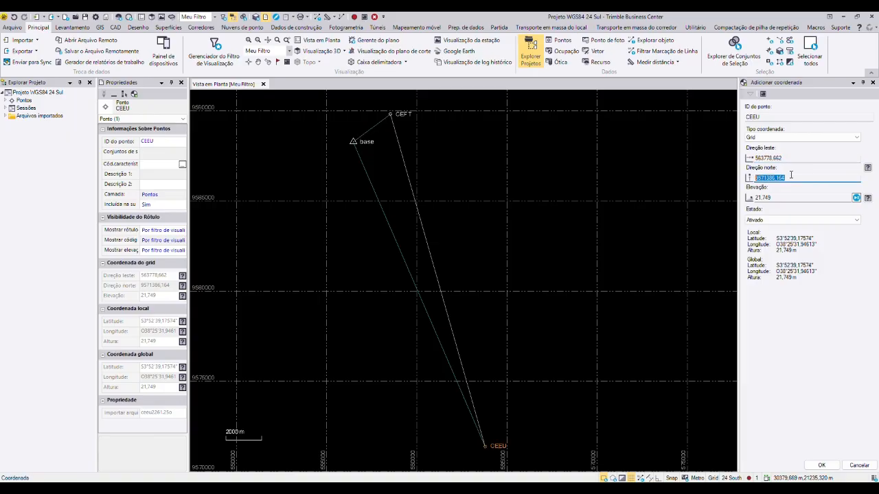
pyautogui.click(790, 177)
pyautogui.click(786, 177)
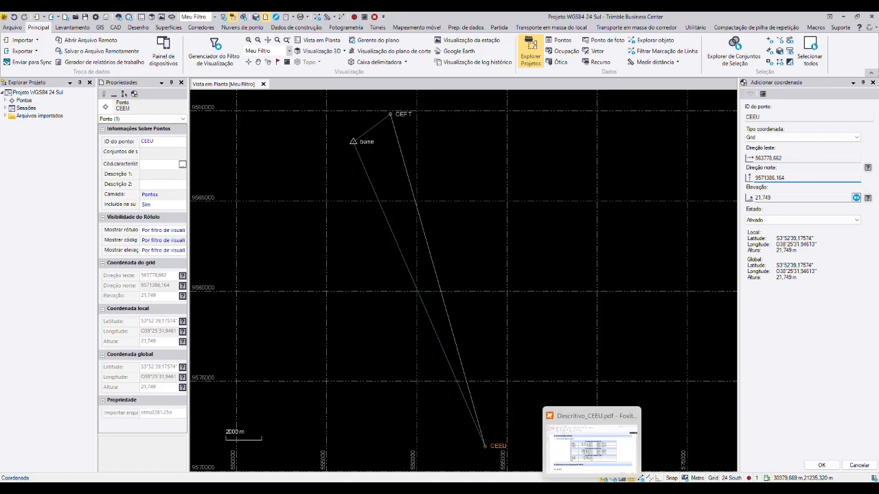
pyautogui.click(592, 491)
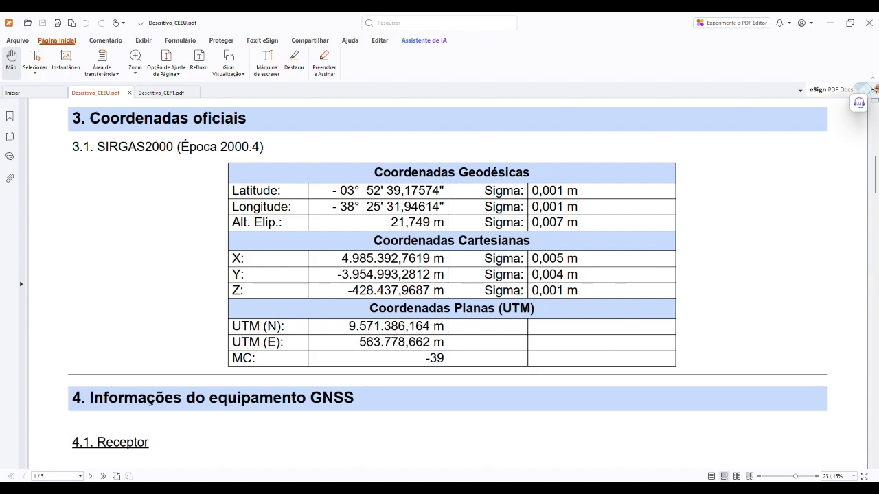
pyautogui.hotkey('alt', 'Tab')
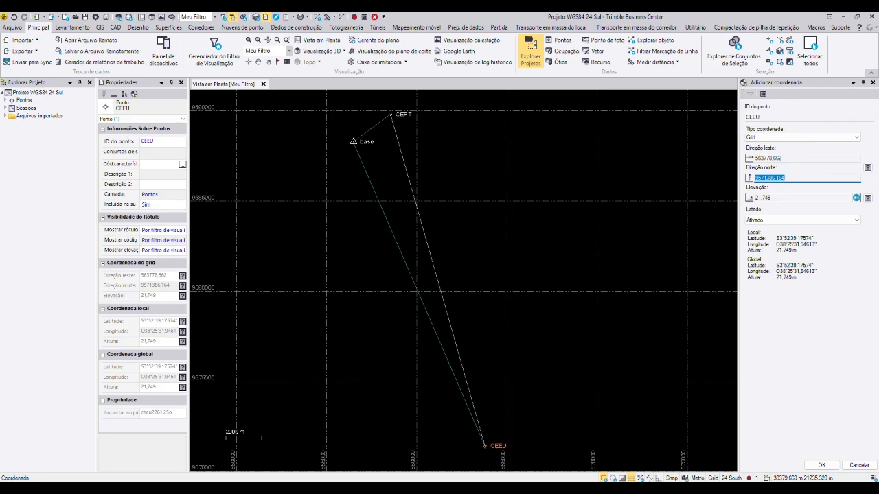
pyautogui.click(541, 489)
pyautogui.click(541, 489)
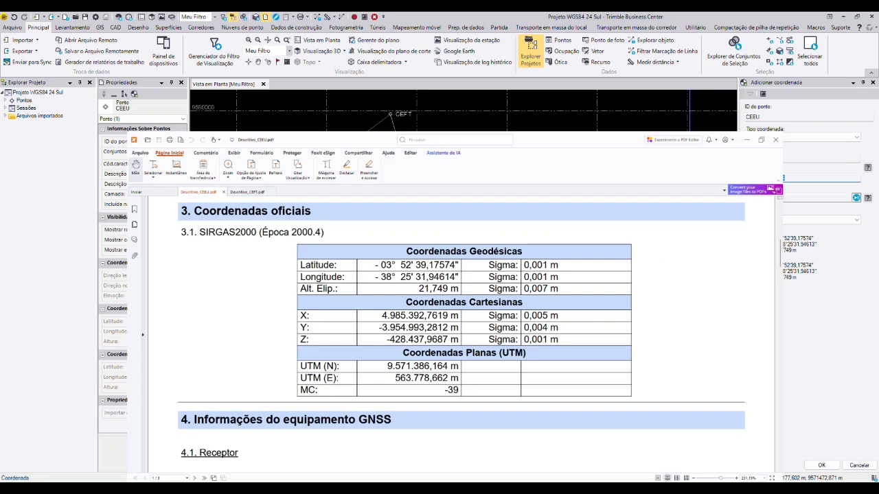
pyautogui.click(821, 157)
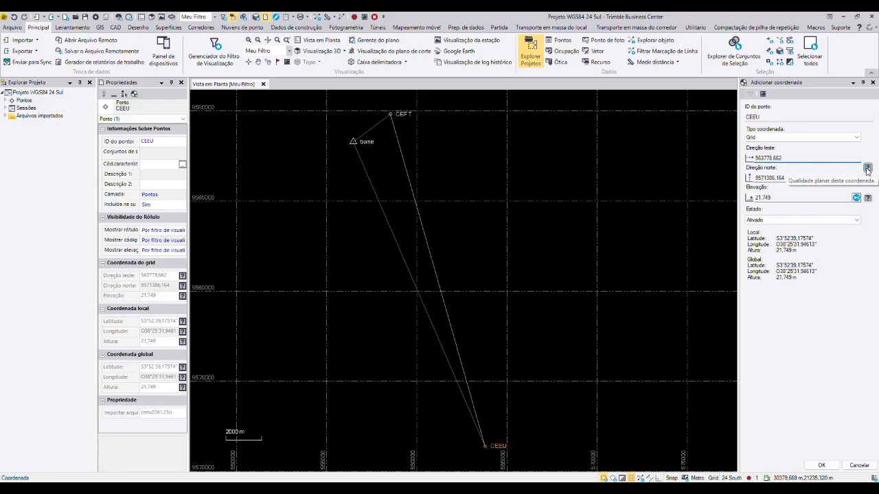
pyautogui.moveTo(592, 489)
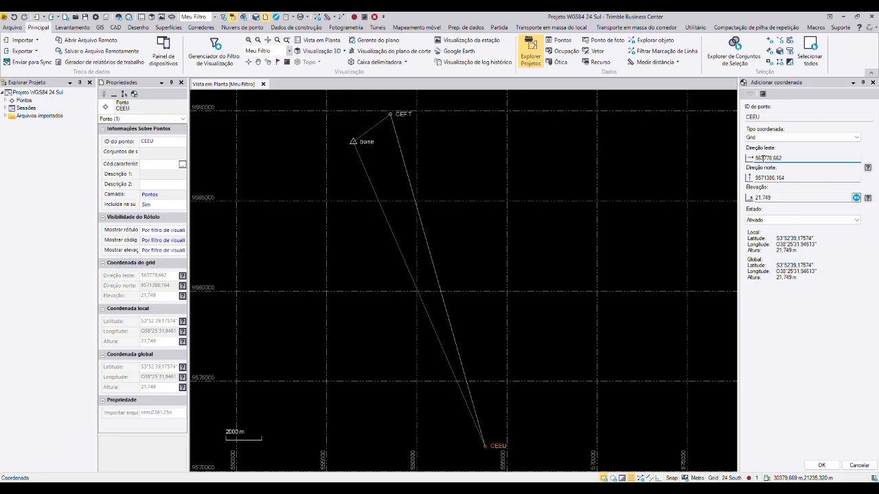
pyautogui.hotkey('alt', 'Tab')
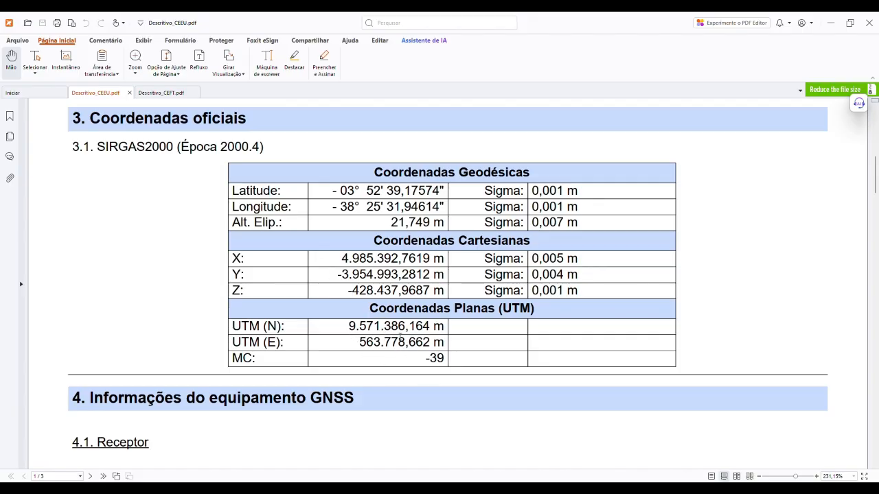
pyautogui.moveTo(349, 326); pyautogui.dragTo(446, 343)
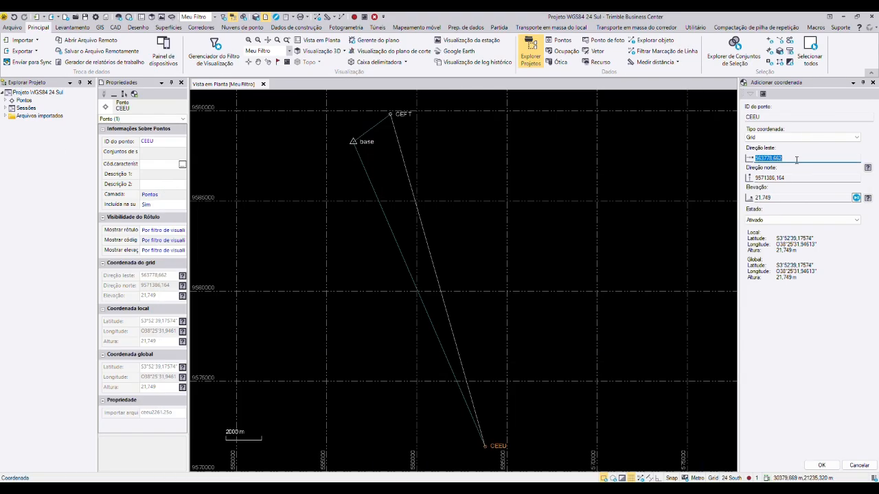
pyautogui.click(790, 159)
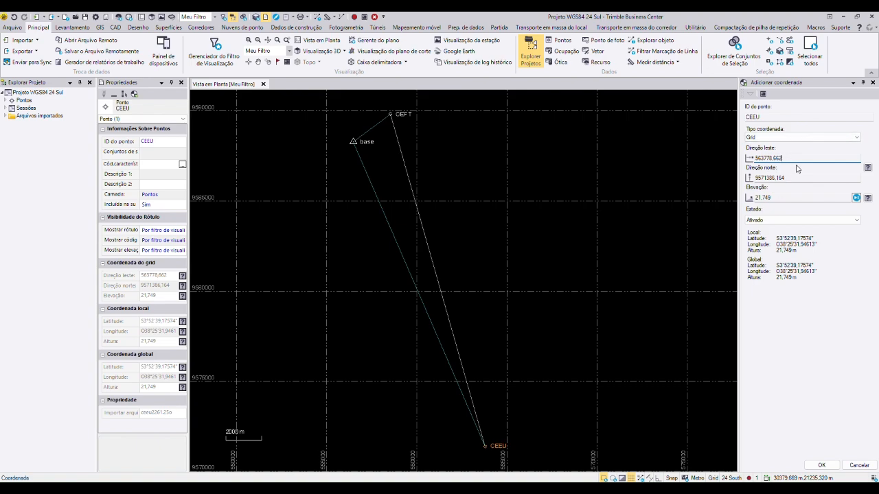
# Step: Set the planar quality of CEEU's grid coordinate to Qualidade de controle, apply it and deselect the point
pyautogui.click(867, 169)
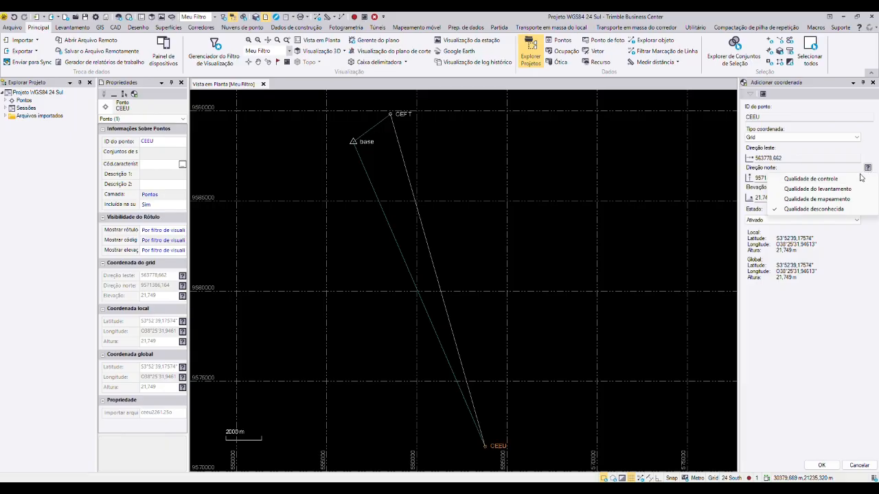
pyautogui.click(810, 179)
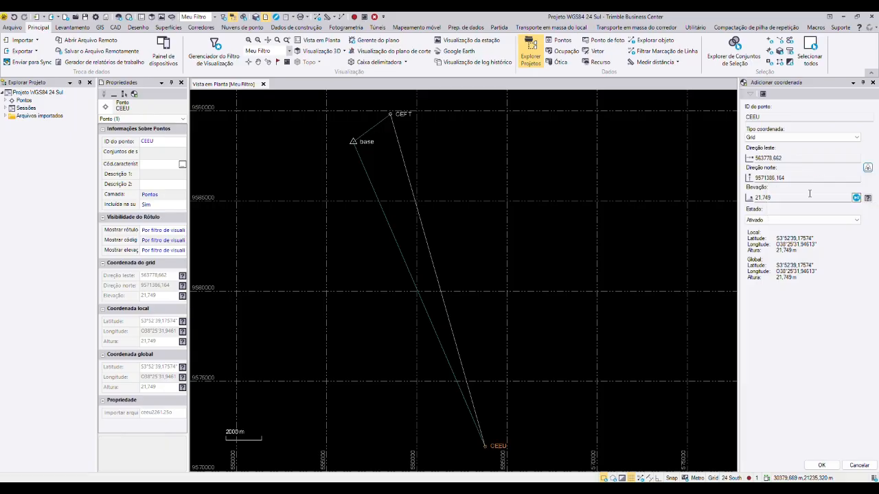
pyautogui.click(820, 466)
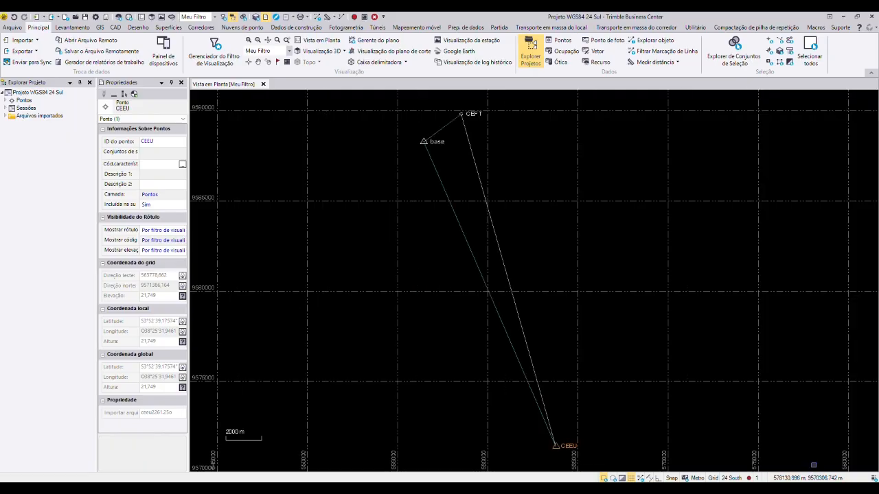
pyautogui.click(604, 381)
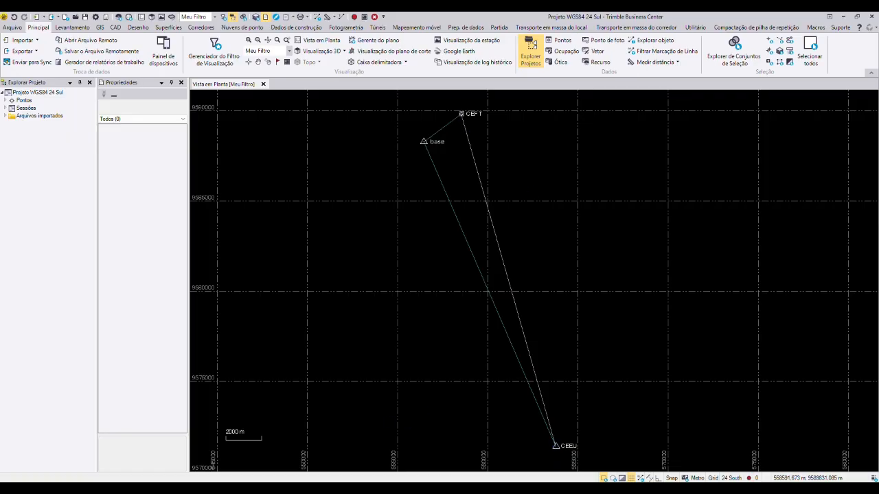
# Step: Add a Grid coordinate to point CEFT with its planar quality set to Qualidade de controle
pyautogui.moveTo(462, 114)
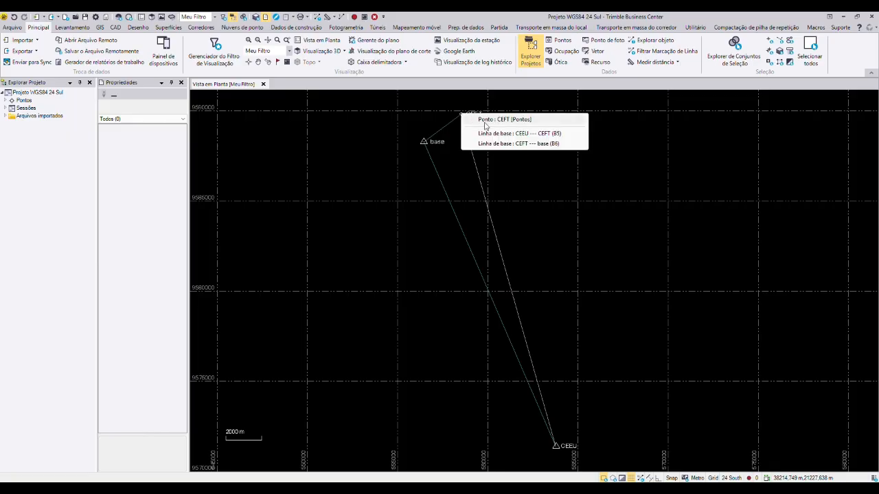
pyautogui.click(486, 120)
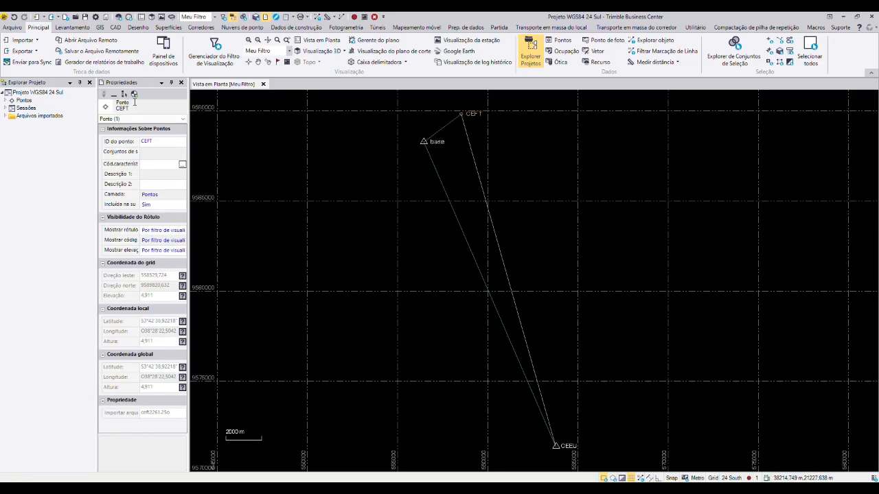
pyautogui.click(135, 94)
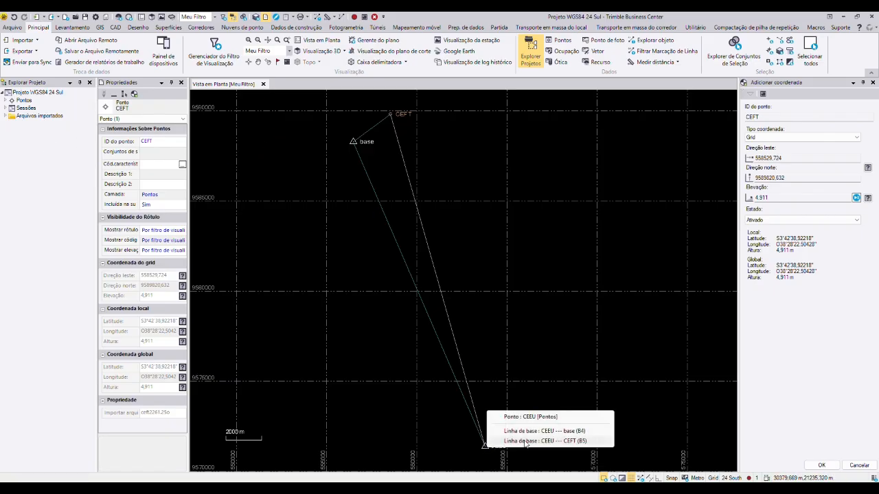
pyautogui.click(484, 446)
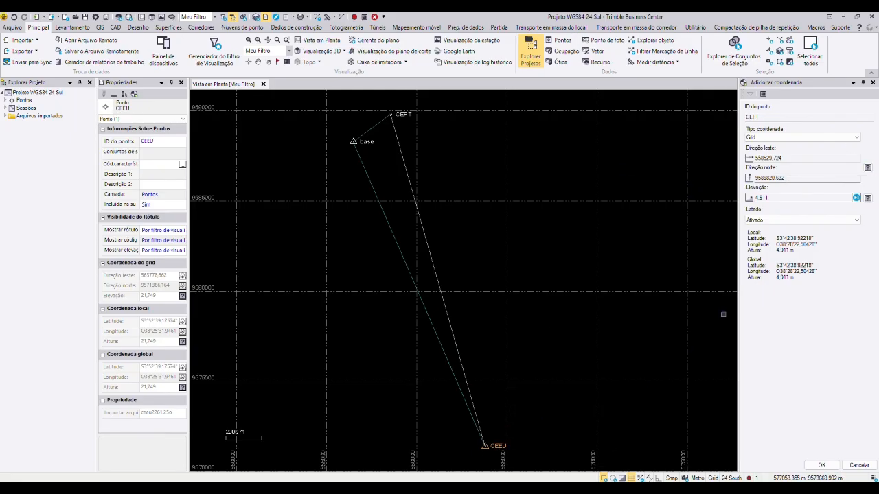
pyautogui.click(868, 169)
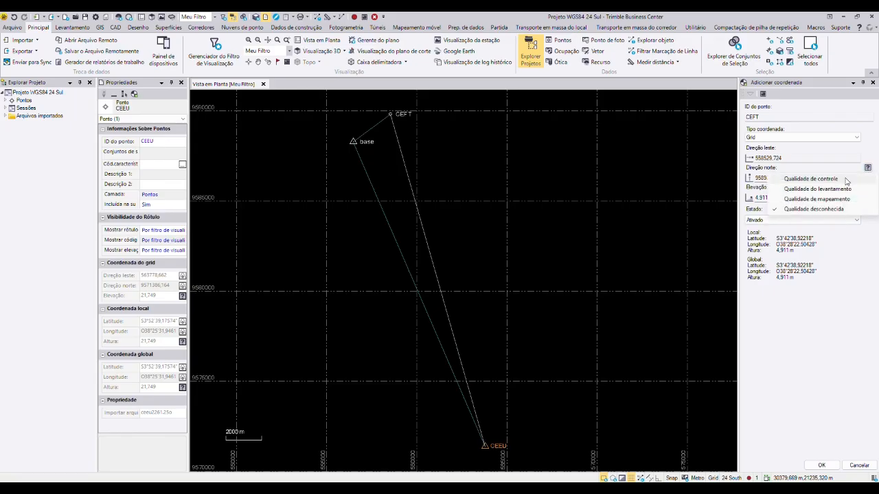
pyautogui.click(847, 179)
pyautogui.click(820, 465)
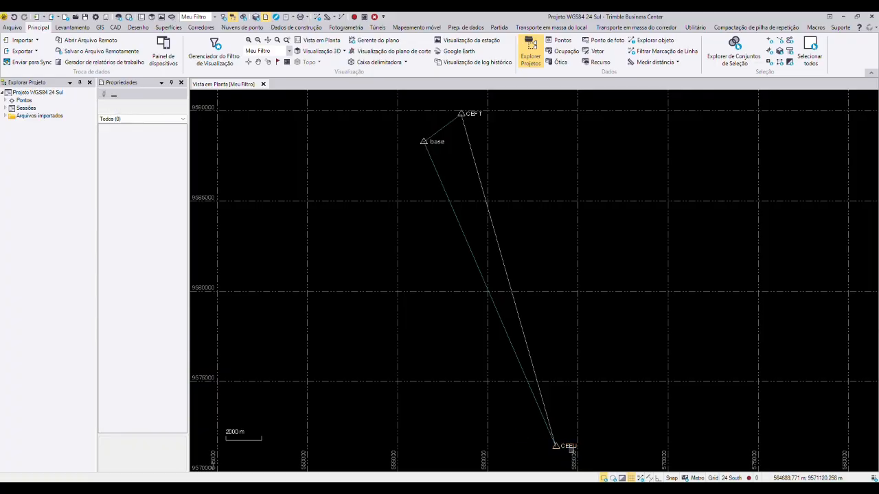
# Step: Add a Local coordinate to point CEEU with height quality Qualidade de controle, checking the height against the Descritivo_CEEU report
pyautogui.click(134, 95)
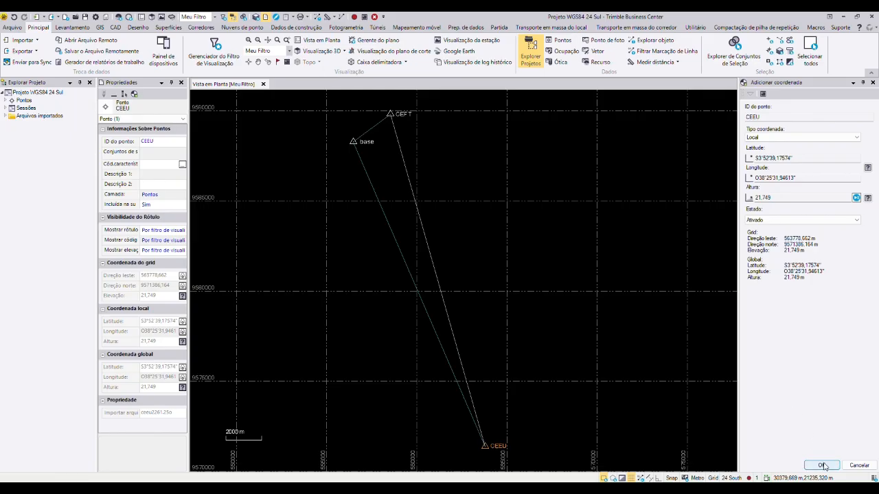
pyautogui.moveTo(779, 199); pyautogui.dragTo(761, 200)
pyautogui.click(773, 197)
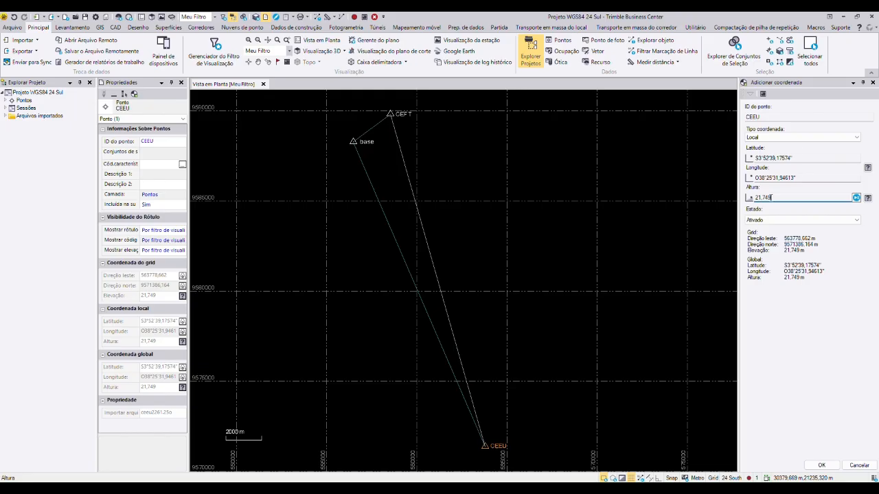
pyautogui.click(778, 198)
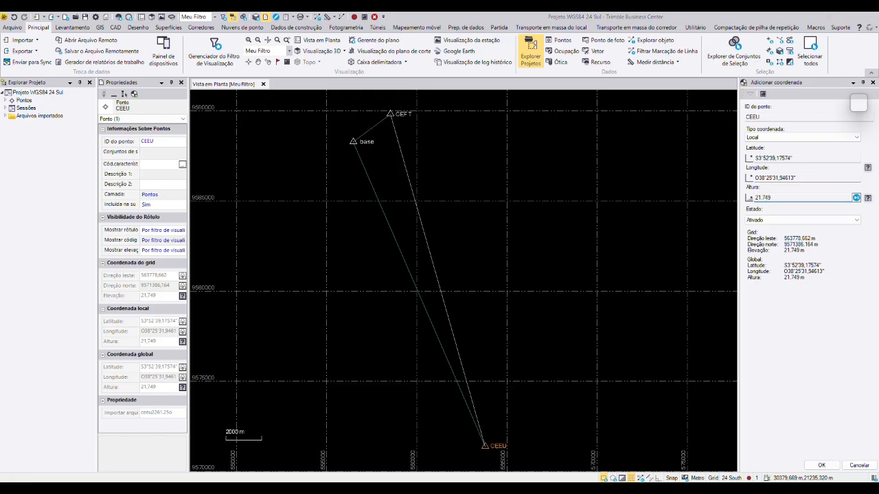
pyautogui.hotkey('alt', 'Tab')
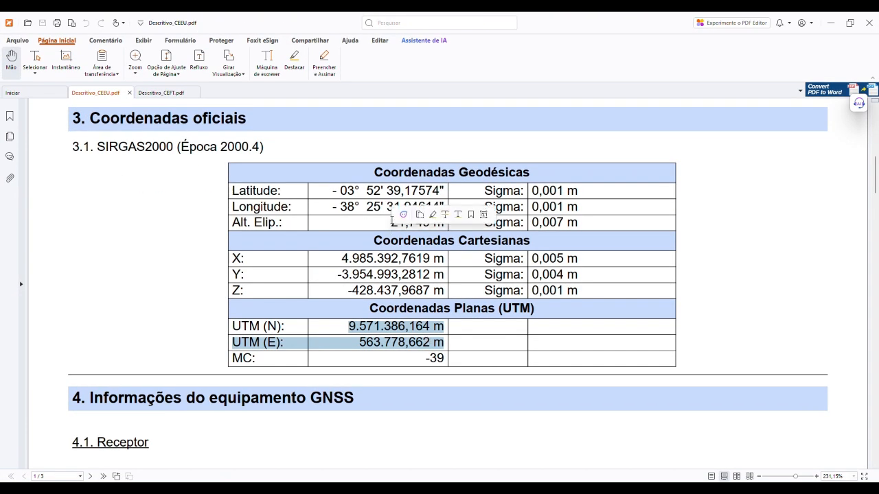
pyautogui.click(392, 230)
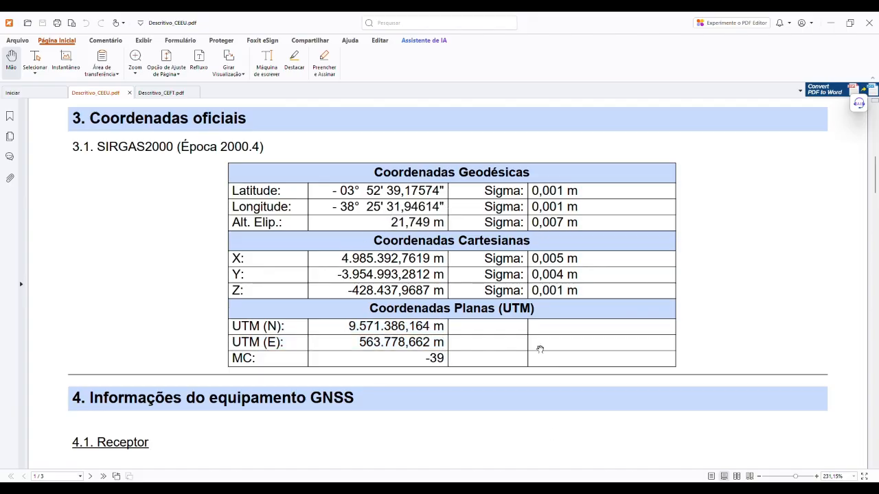
pyautogui.click(591, 488)
pyautogui.click(798, 199)
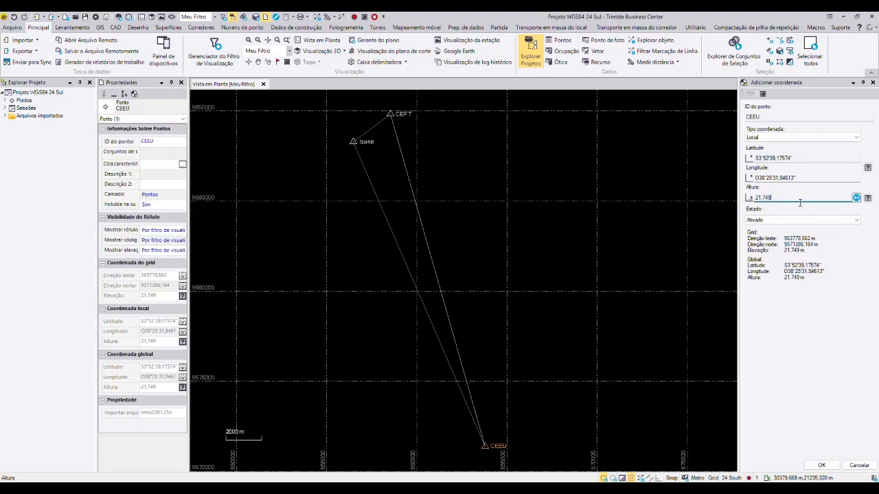
pyautogui.click(867, 198)
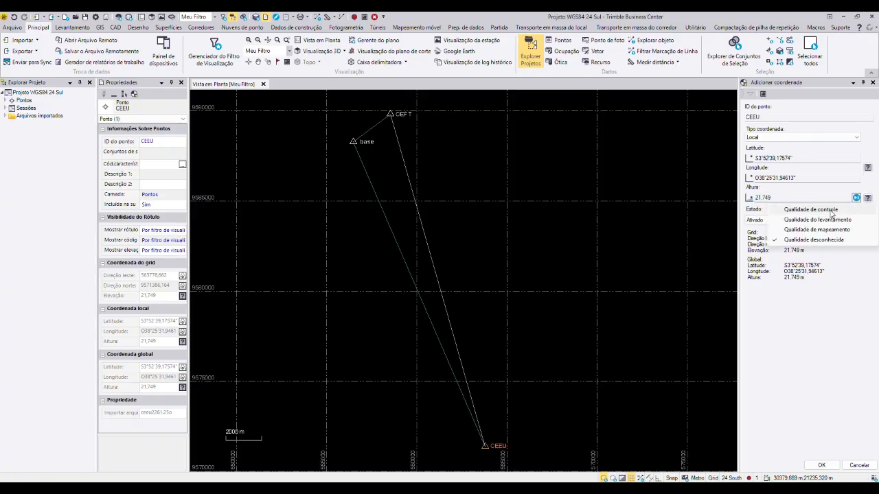
pyautogui.click(830, 212)
pyautogui.click(821, 465)
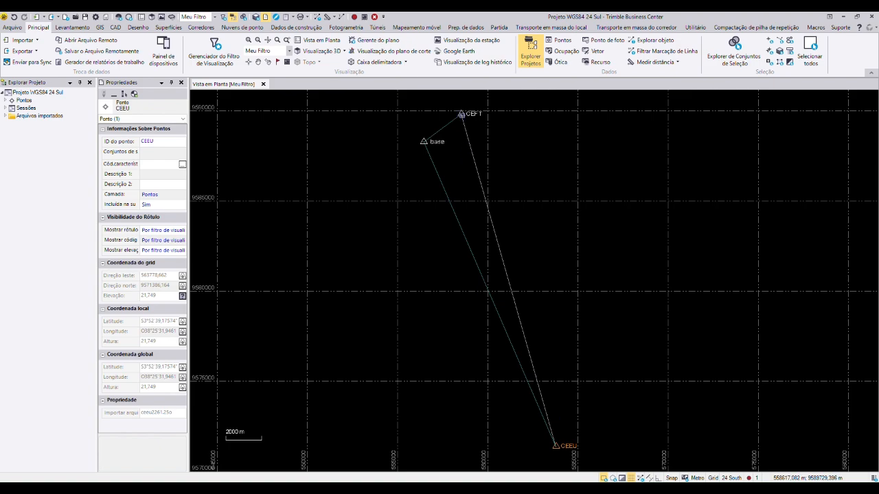
# Step: Start adding a Local coordinate to point CEFT and compare its height with the ellipsoidal height in the Descritivo_CEFT report
pyautogui.click(461, 114)
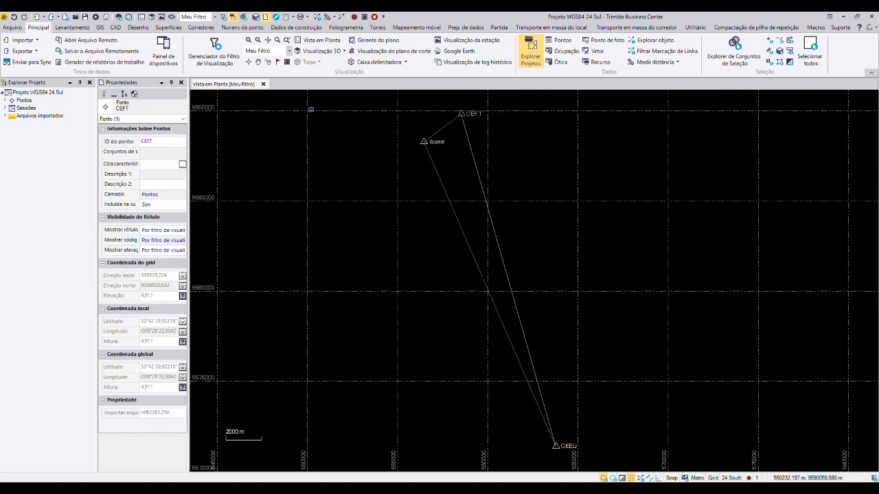
pyautogui.click(134, 94)
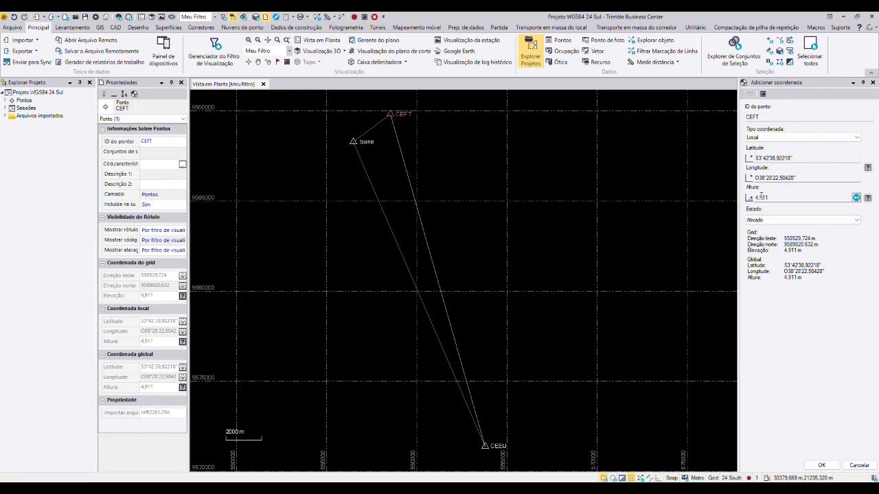
pyautogui.click(549, 489)
pyautogui.click(156, 95)
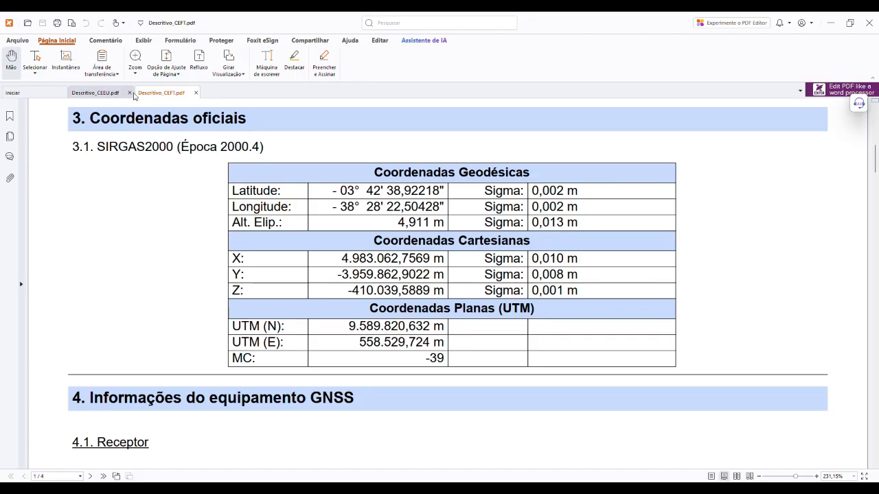
pyautogui.click(35, 58)
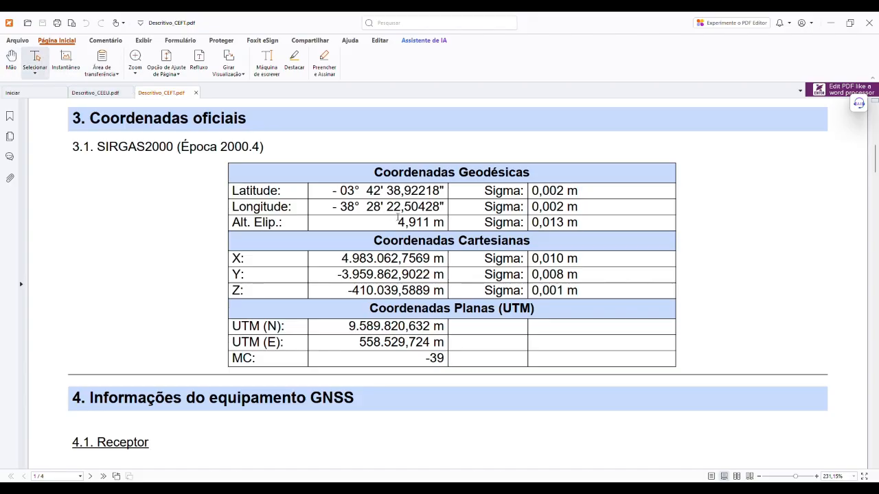
pyautogui.moveTo(398, 218); pyautogui.dragTo(429, 219)
pyautogui.click(552, 489)
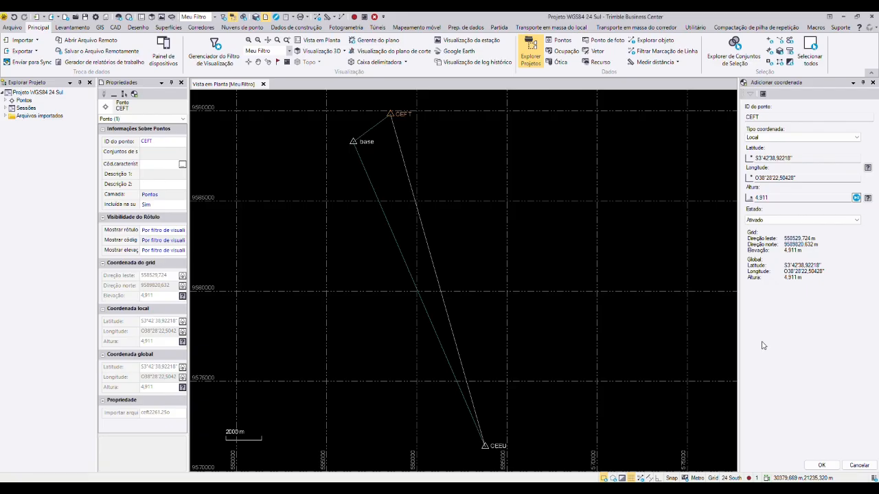
pyautogui.click(770, 199)
pyautogui.hotkey('alt', 'Tab')
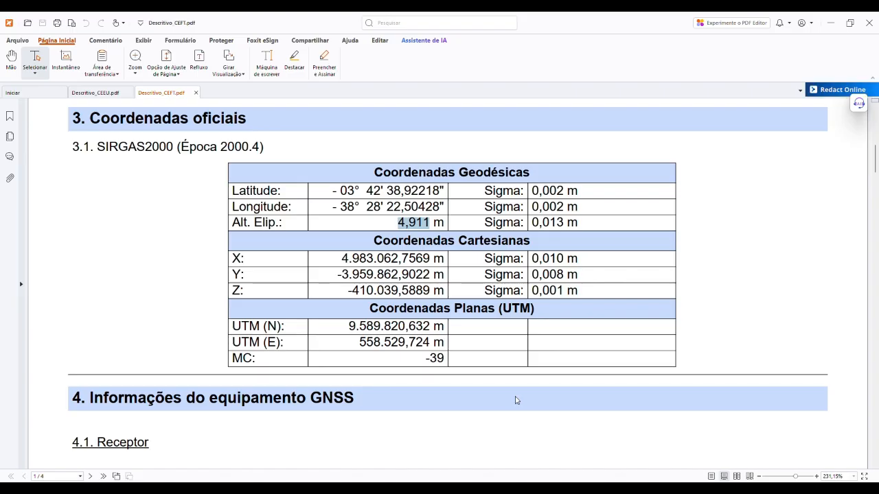
pyautogui.hotkey('alt', 'Tab')
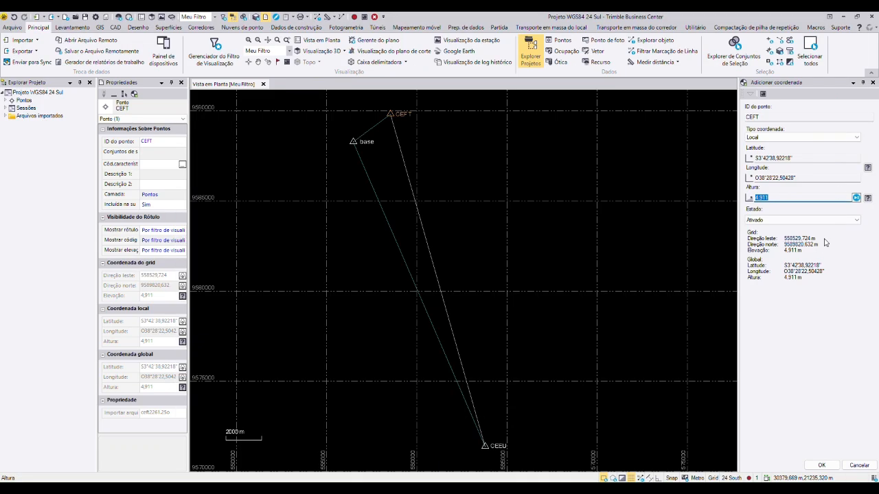
# Step: Set the height quality of CEFT's Local coordinate to Qualidade de controle and apply it
pyautogui.click(869, 200)
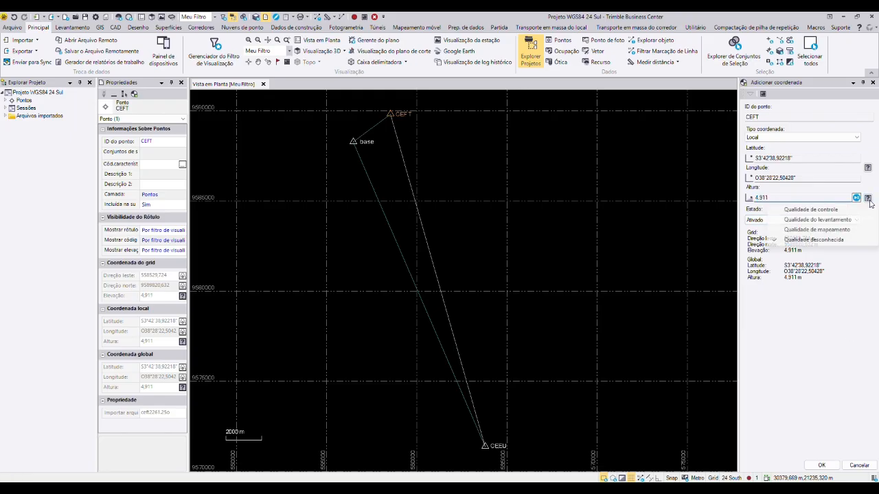
pyautogui.click(832, 210)
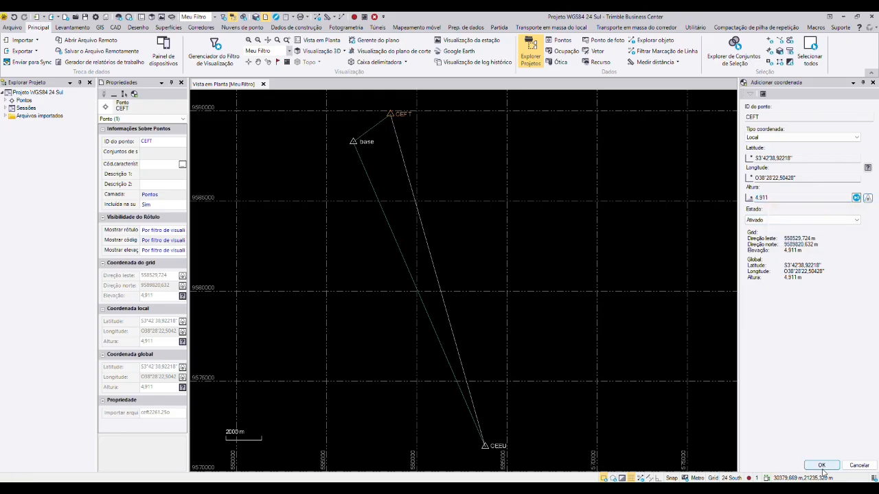
pyautogui.click(822, 466)
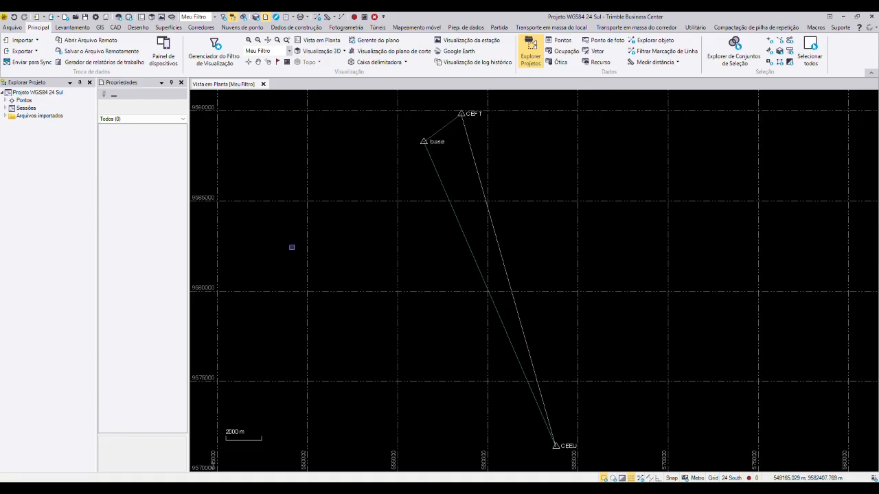
# Step: Process the baselines from base to CEFT and CEEU and save both results
pyautogui.click(76, 28)
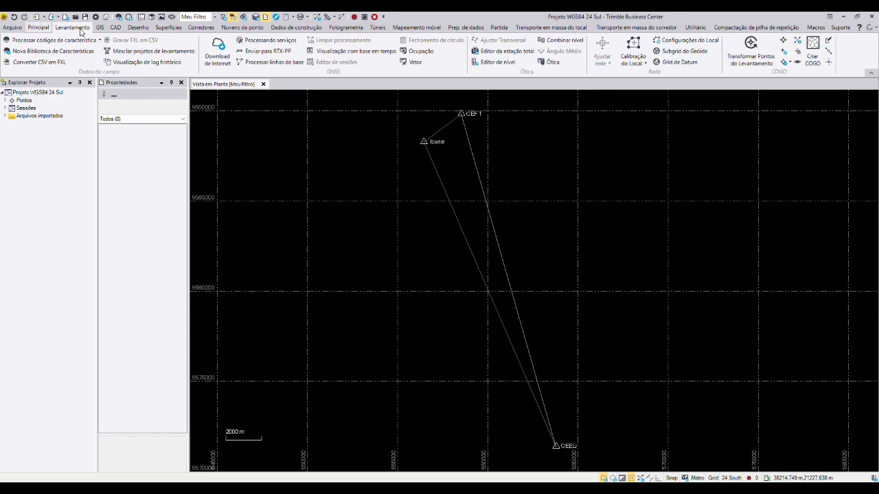
pyautogui.click(39, 28)
pyautogui.click(66, 28)
pyautogui.click(290, 66)
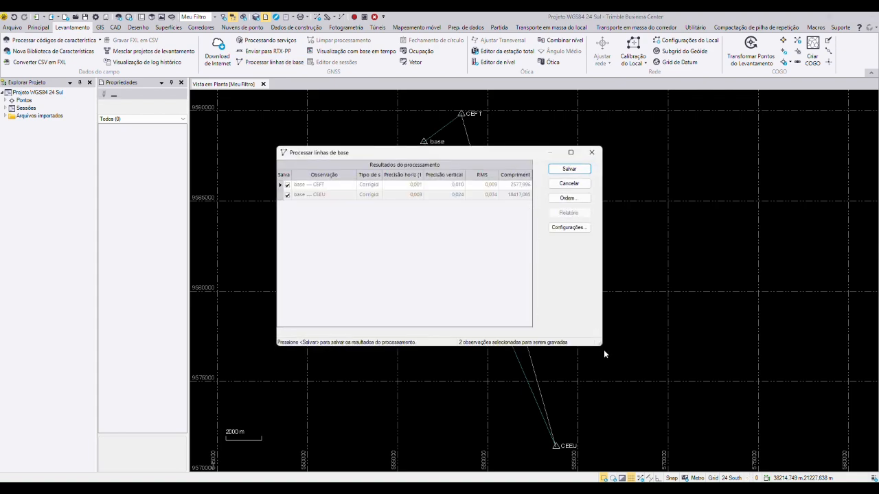
pyautogui.moveTo(599, 341); pyautogui.dragTo(689, 358)
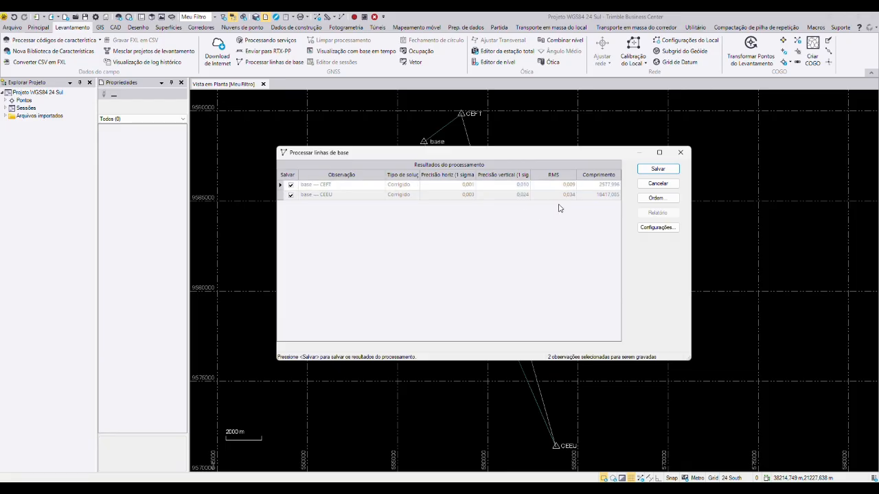
pyautogui.click(650, 170)
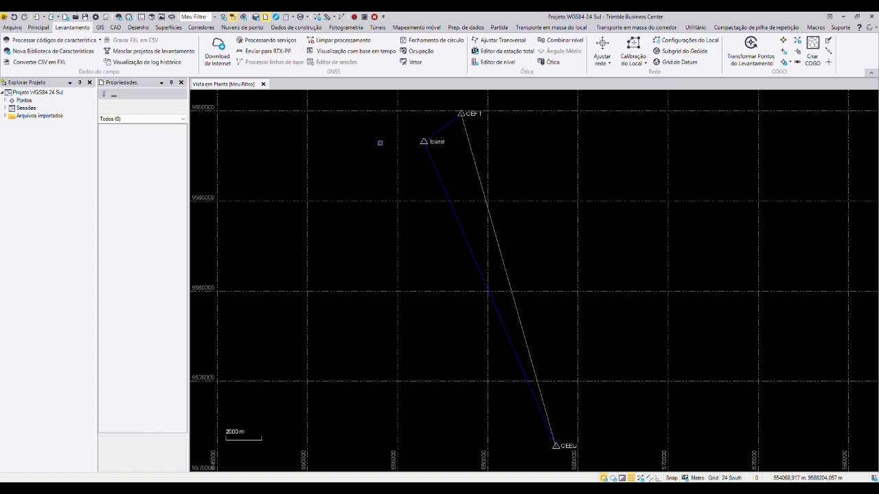
# Step: Start the network adjustment and clear its earlier adjustment results
pyautogui.click(609, 66)
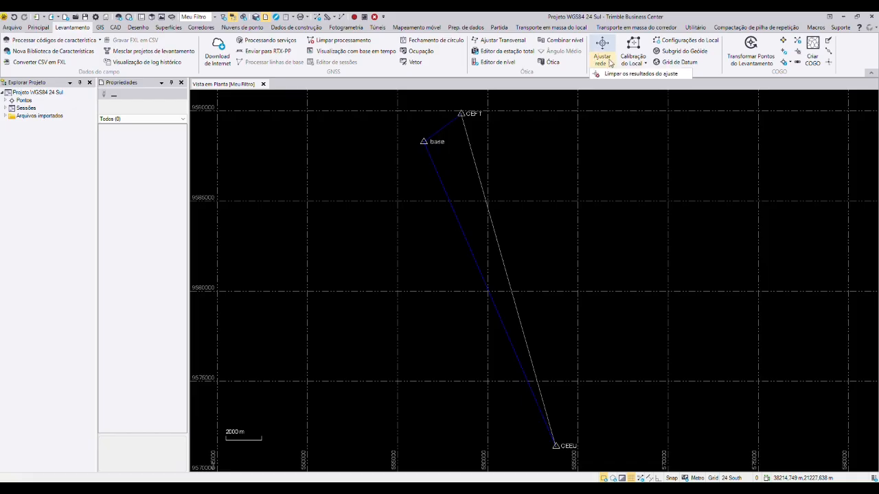
pyautogui.click(602, 131)
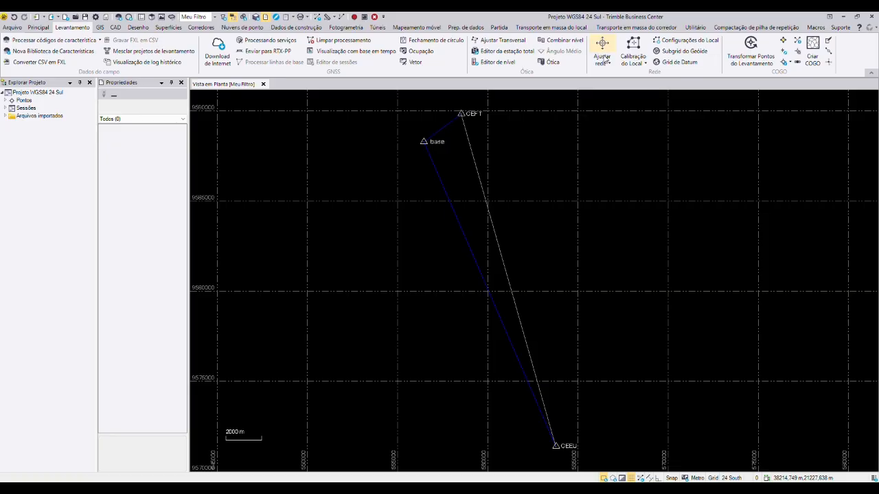
pyautogui.click(603, 61)
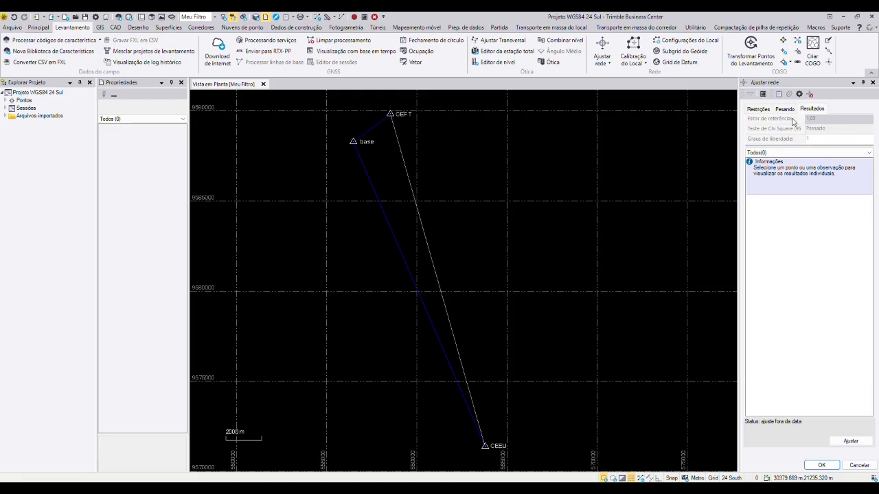
pyautogui.click(810, 94)
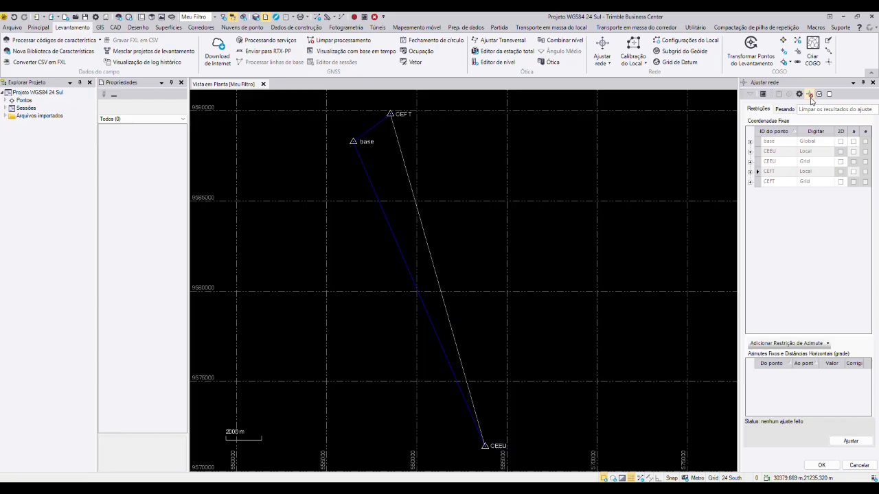
# Step: Expand the Local and Grid fixed coordinates of CEEU and CEFT to show their sigma values
pyautogui.click(750, 152)
pyautogui.click(750, 187)
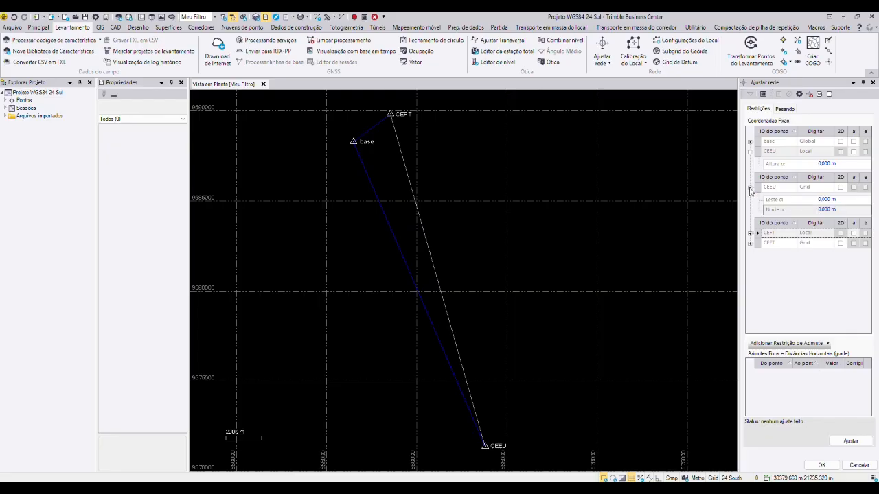
pyautogui.click(749, 233)
pyautogui.click(750, 269)
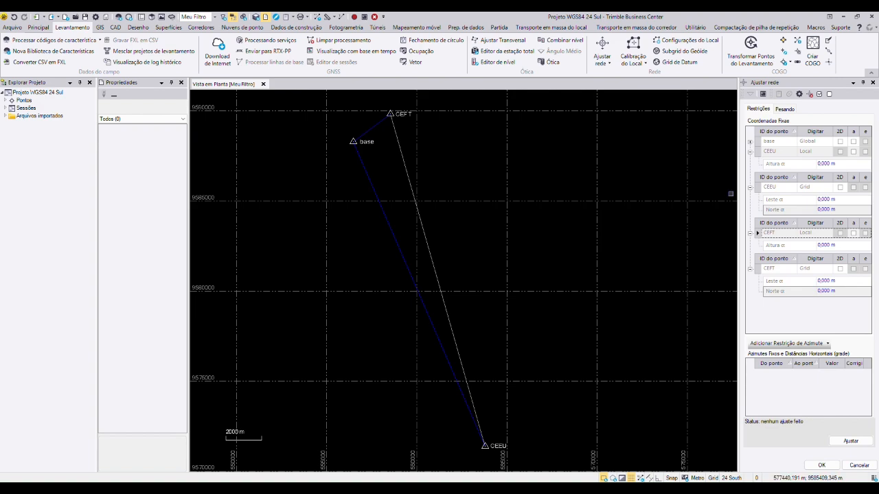
# Step: Check the sigmas of the latitude, longitude and ellipsoidal height in the Descritivo_CEEU report
pyautogui.hotkey('alt', 'Tab')
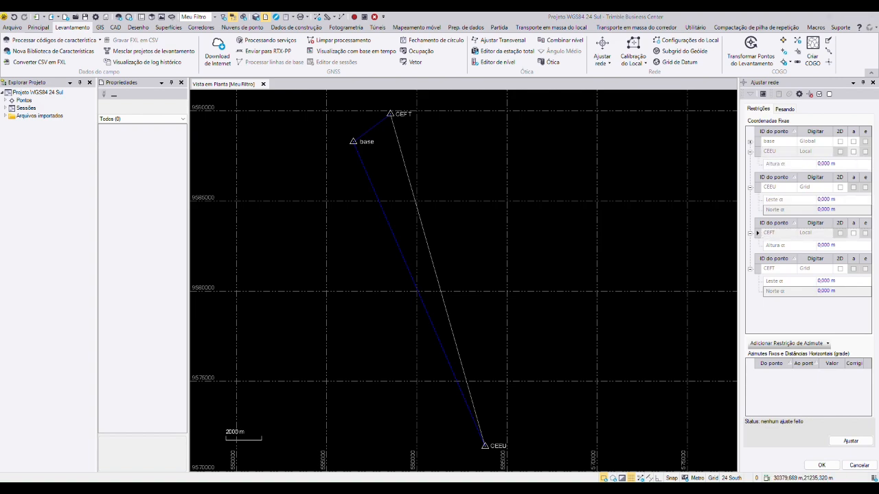
pyautogui.click(95, 94)
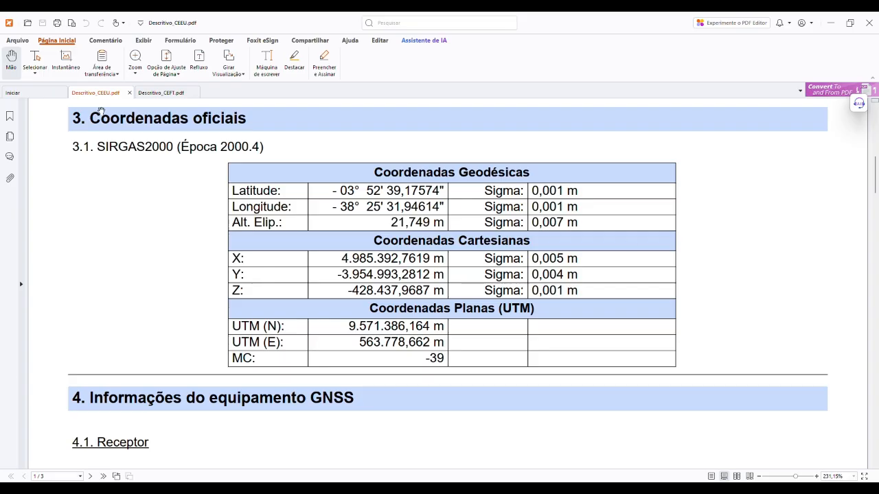
pyautogui.click(36, 59)
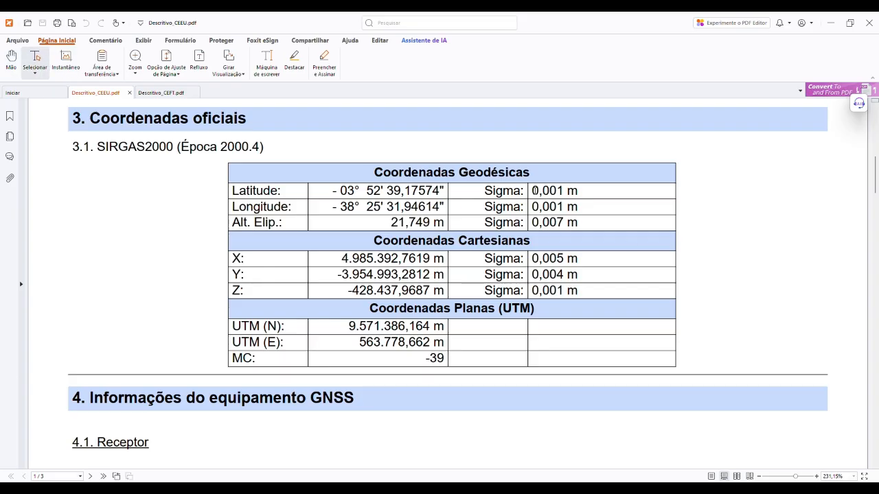
pyautogui.moveTo(532, 191); pyautogui.dragTo(564, 223)
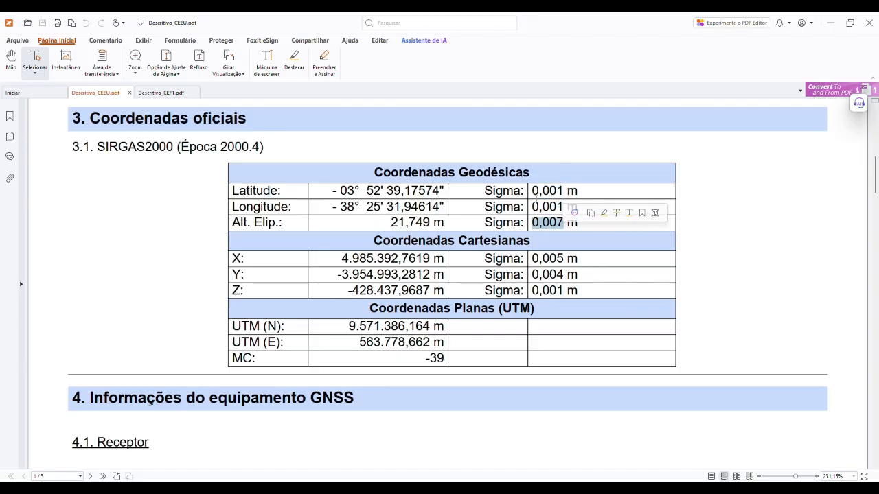
pyautogui.moveTo(532, 190); pyautogui.dragTo(564, 223)
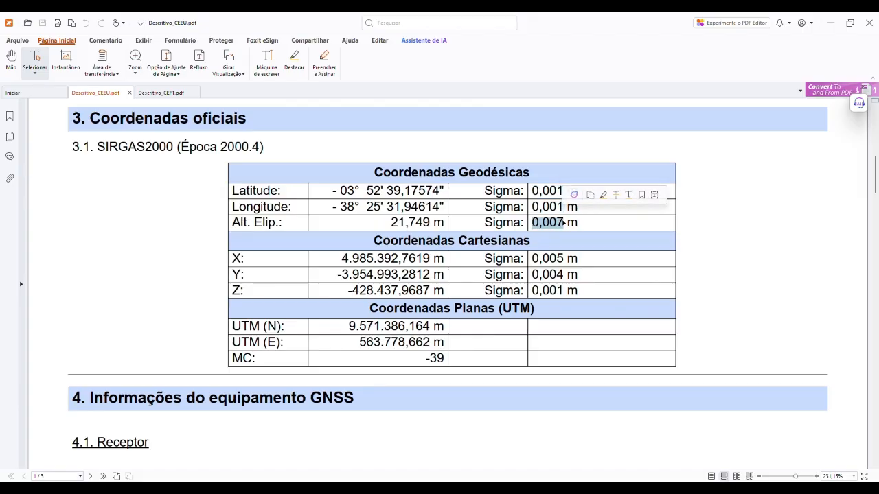
pyautogui.click(535, 225)
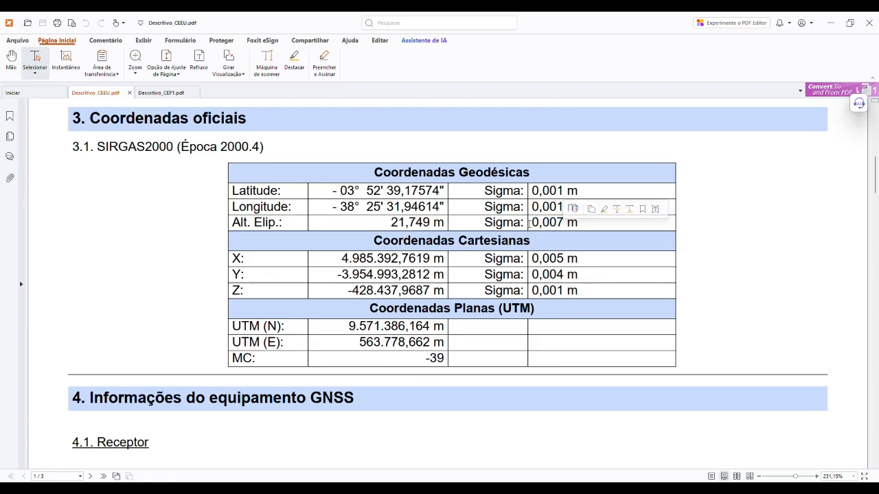
pyautogui.click(592, 488)
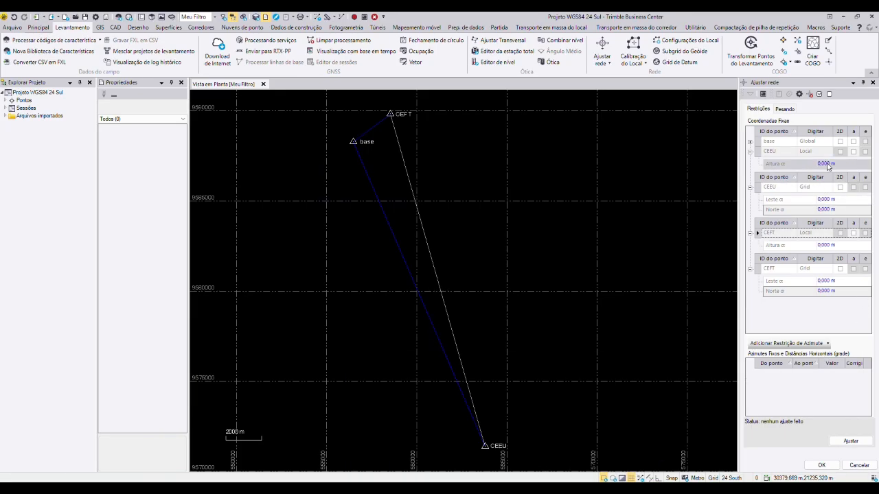
pyautogui.click(592, 489)
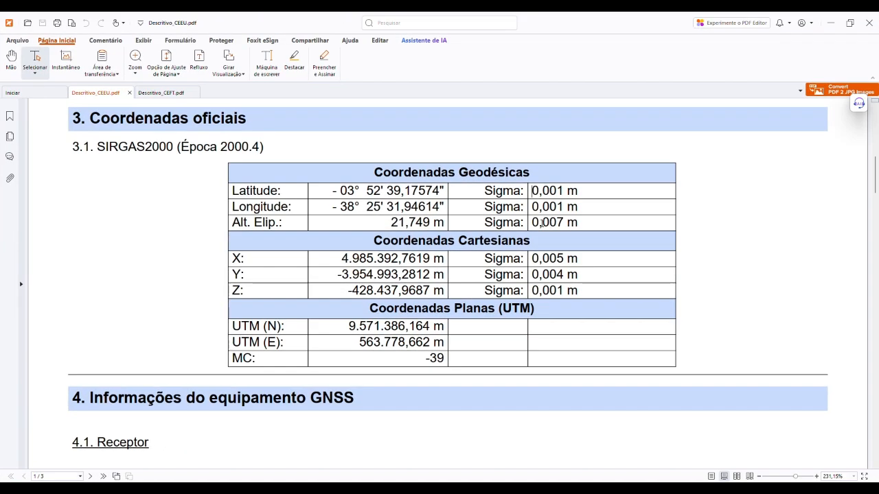
pyautogui.moveTo(532, 223); pyautogui.dragTo(563, 223)
pyautogui.hotkey('alt', 'Tab')
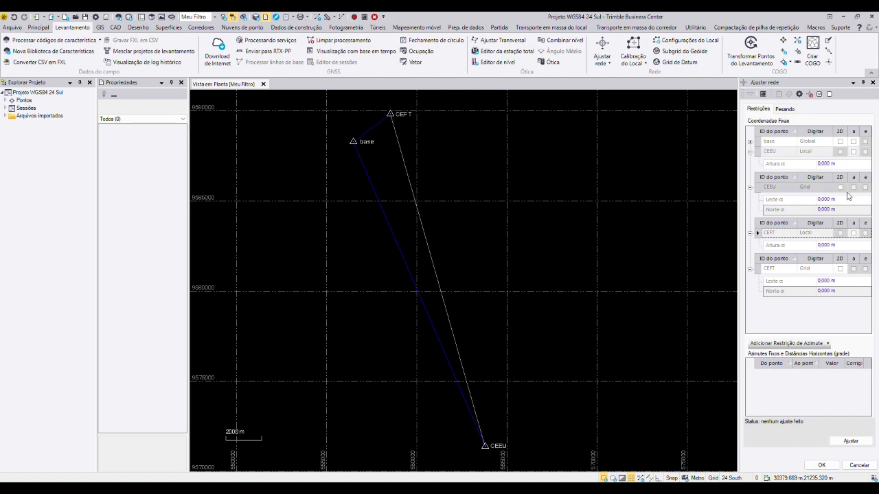
# Step: Fix the height of CEEU's Local coordinate in the adjustment with a sigma of 0,007 m
pyautogui.click(853, 151)
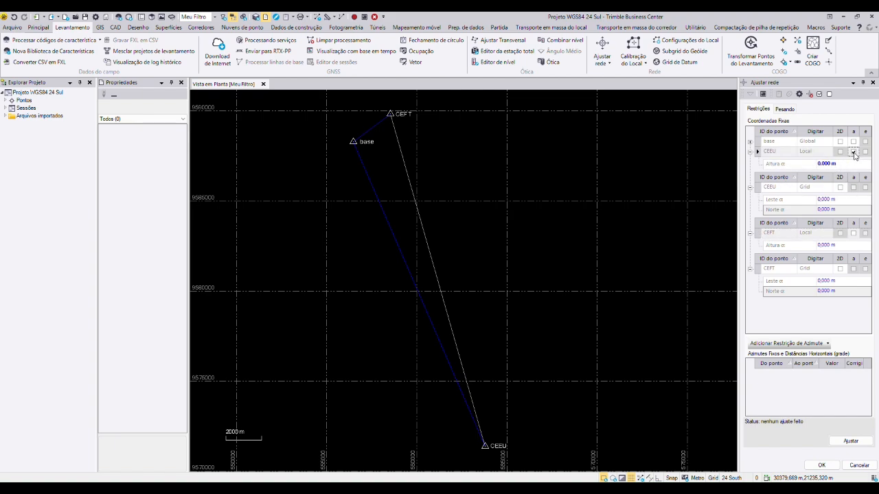
pyautogui.click(829, 163)
pyautogui.write('7')
# Step: Fix CEEU's Grid coordinate in 2D with east and north sigmas of 0,001 m, taken from the Descritivo_CEEU report
pyautogui.click(841, 188)
pyautogui.click(604, 488)
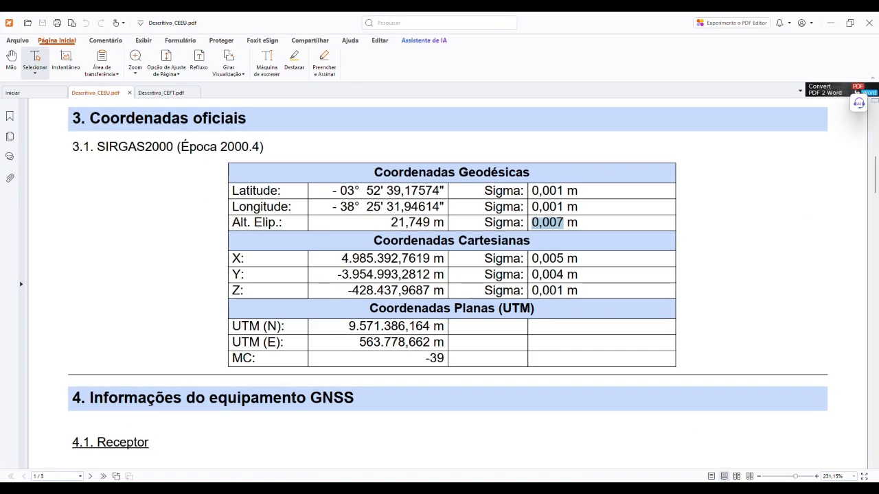
pyautogui.click(602, 217)
pyautogui.moveTo(534, 190); pyautogui.dragTo(564, 207)
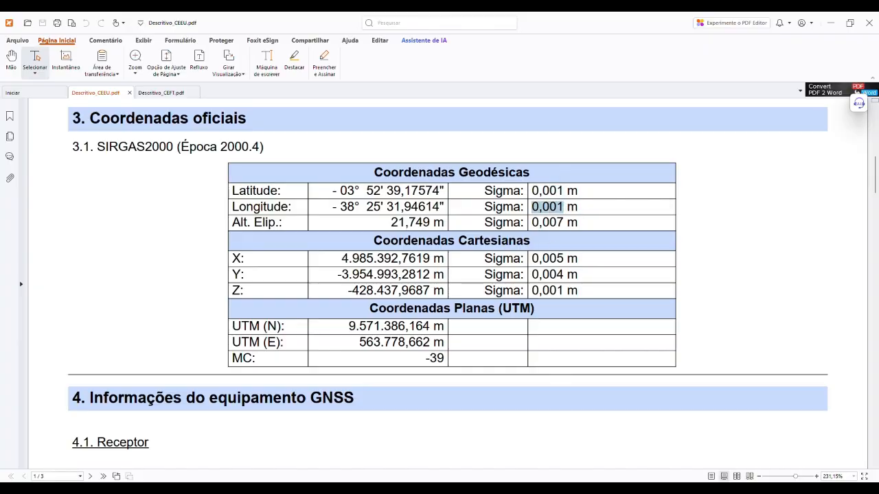
pyautogui.click(477, 489)
pyautogui.click(829, 200)
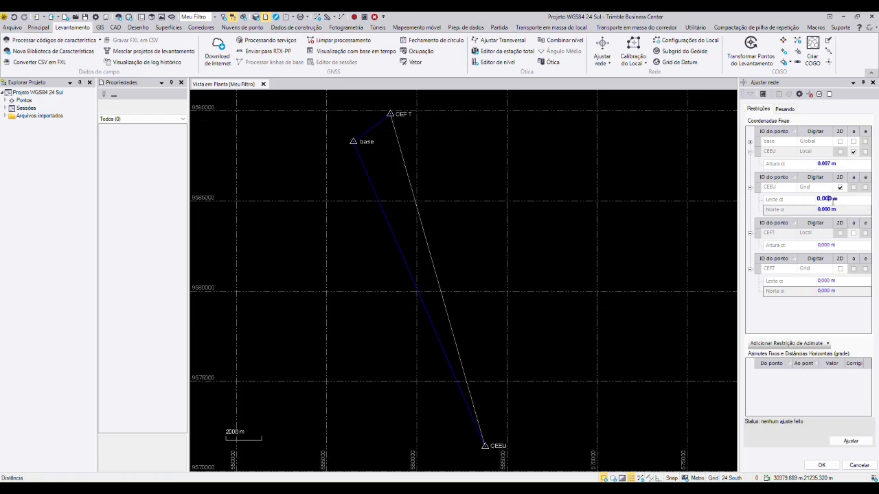
pyautogui.press('BackSpace')
pyautogui.write('1')
pyautogui.click(830, 209)
pyautogui.press('BackSpace')
pyautogui.write('1')
# Step: Check the sigmas of the latitude, longitude and ellipsoidal height in the Descritivo_CEFT report
pyautogui.hotkey('alt', 'Tab')
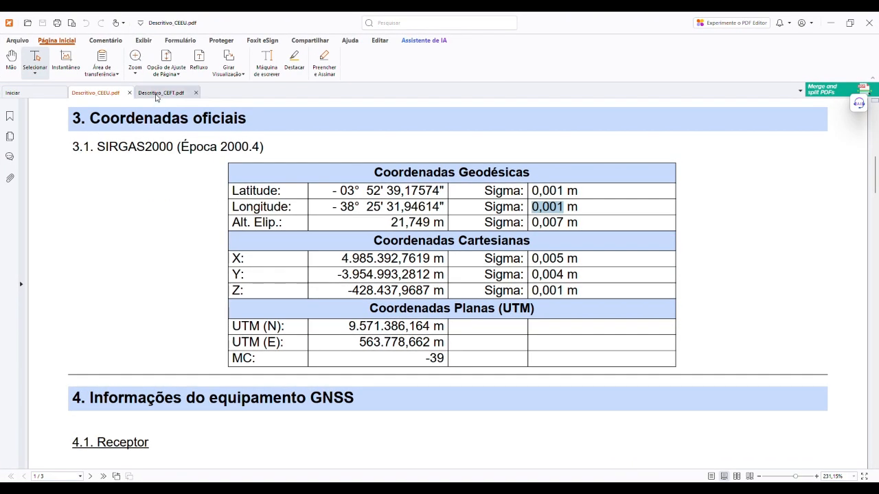
pyautogui.click(157, 97)
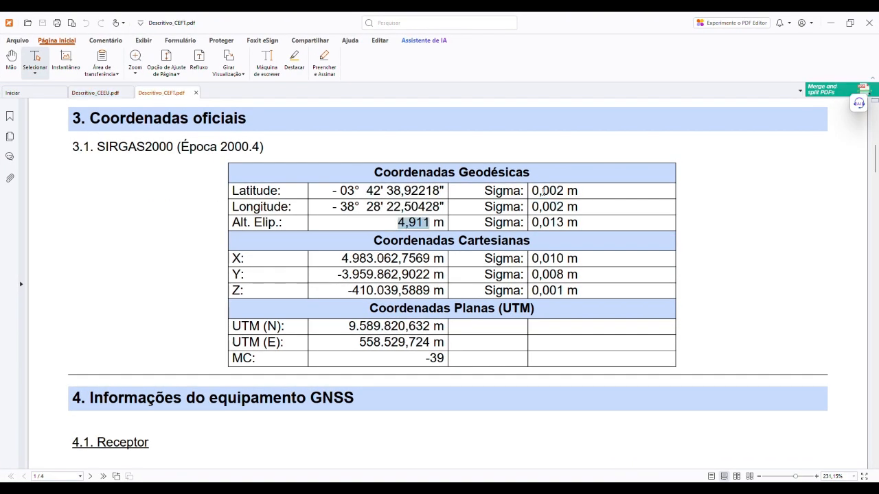
pyautogui.moveTo(532, 190); pyautogui.dragTo(564, 191)
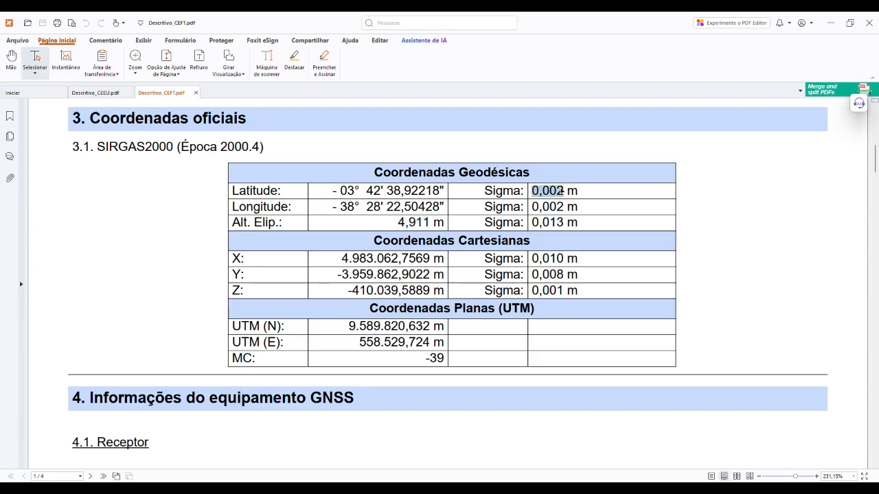
pyautogui.click(529, 223)
pyautogui.click(591, 488)
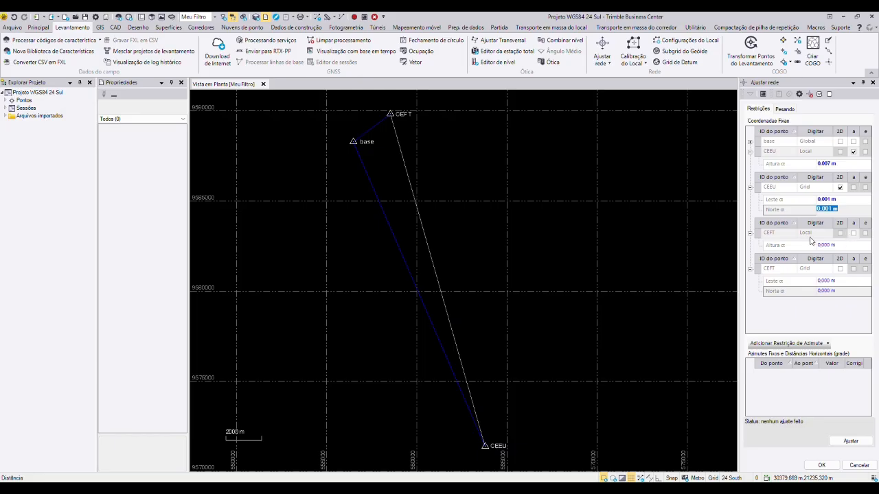
# Step: Fix CEFT's Local height with a sigma of 0,013 m and its Grid coordinate in 2D with east and north sigmas of 0,002 m
pyautogui.click(857, 236)
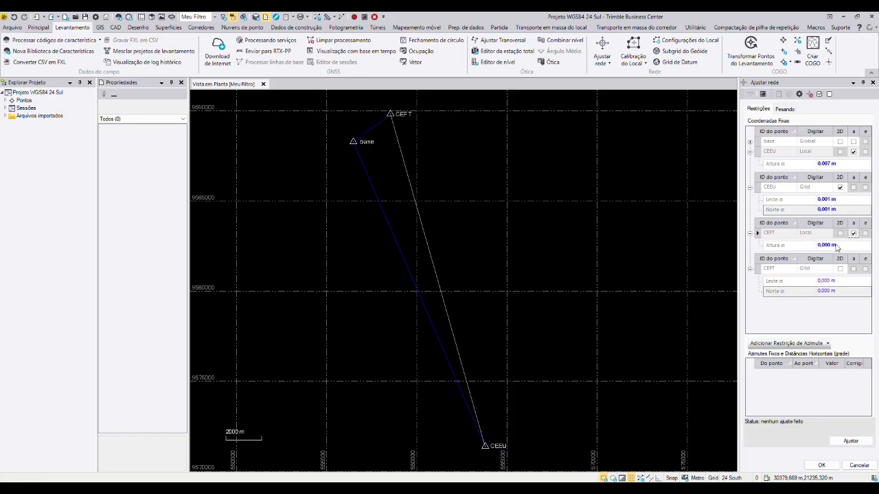
pyautogui.click(829, 244)
pyautogui.click(840, 269)
pyautogui.click(831, 281)
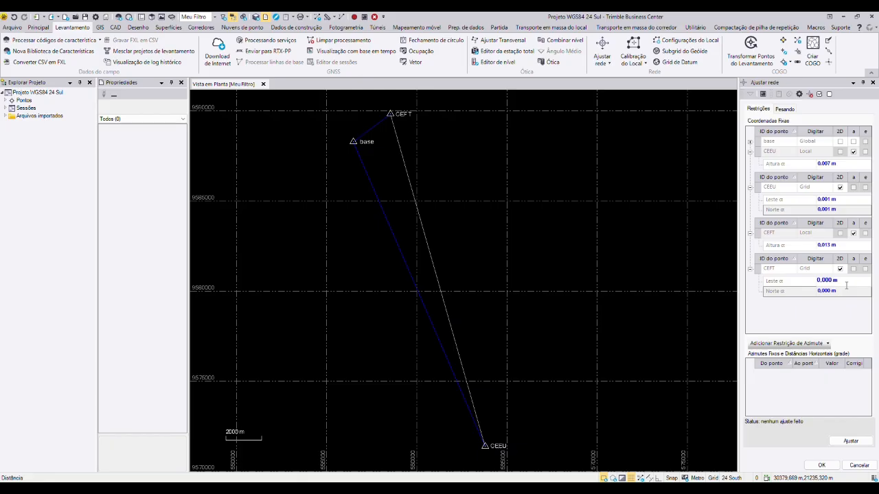
pyautogui.click(831, 294)
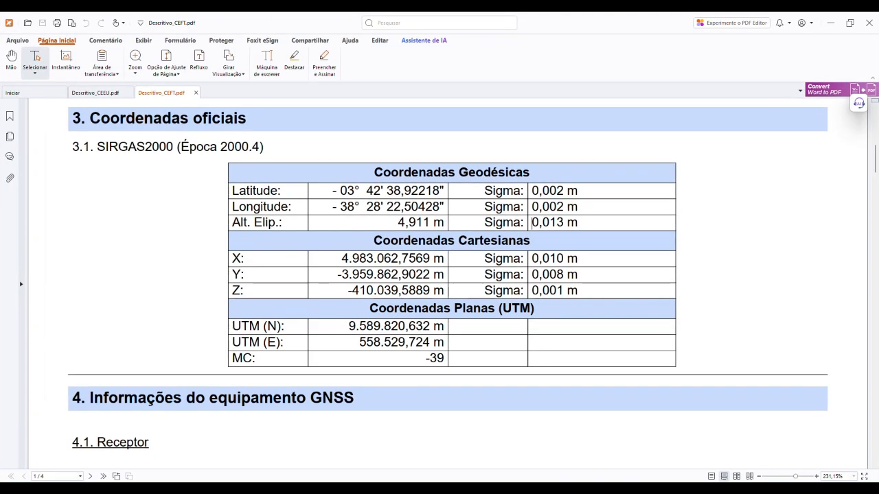
pyautogui.hotkey('alt', 'Tab')
pyautogui.hotkey('alt', 'Tab')
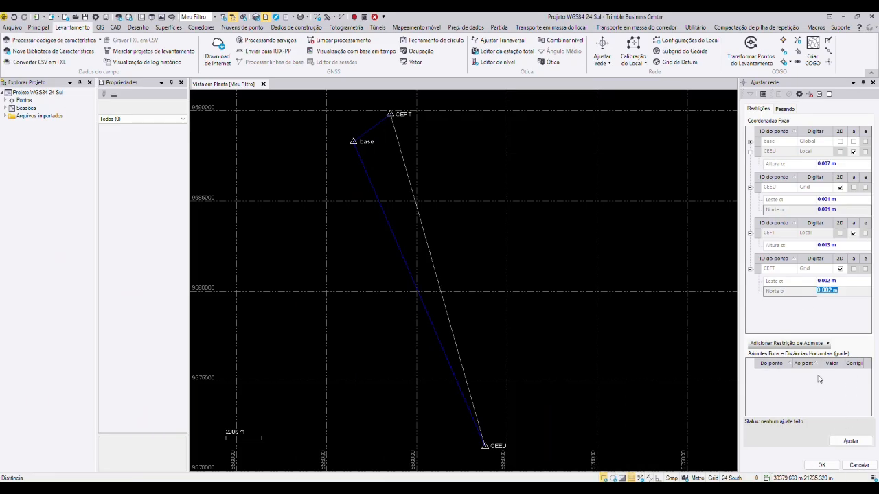
# Step: Run the network adjustment with the fixed CEEU and CEFT coordinates and accept it
pyautogui.click(849, 442)
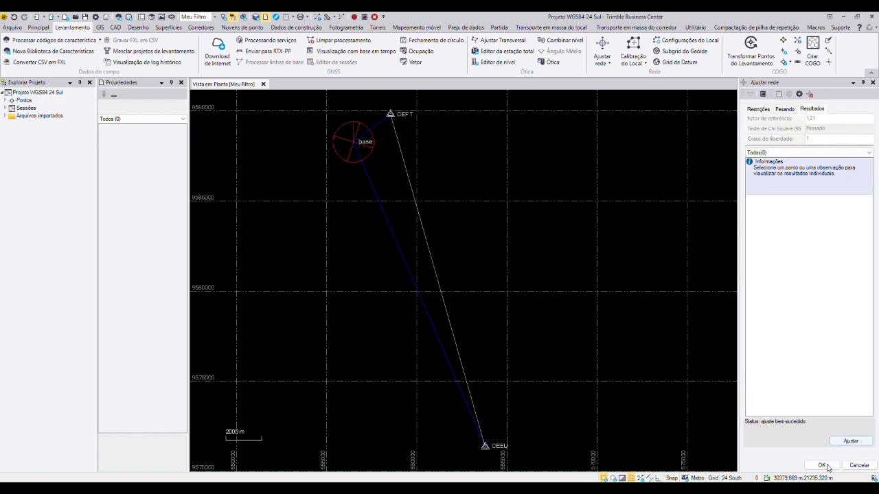
pyautogui.click(822, 466)
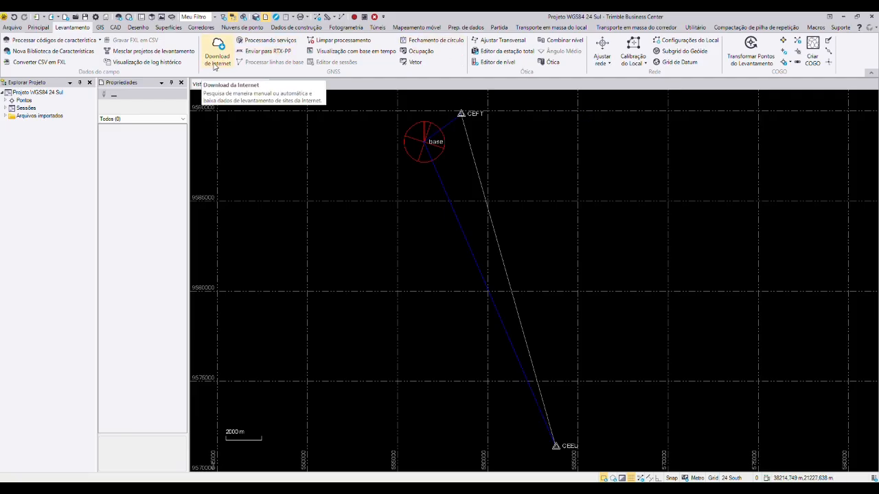
# Step: Generate the Lista de Pontos report of the adjusted points and export it in Excel format
pyautogui.click(294, 17)
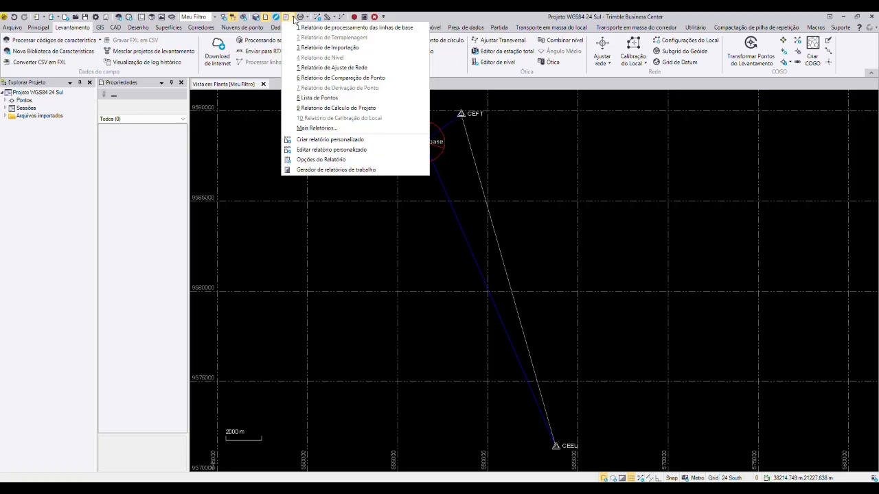
pyautogui.click(329, 100)
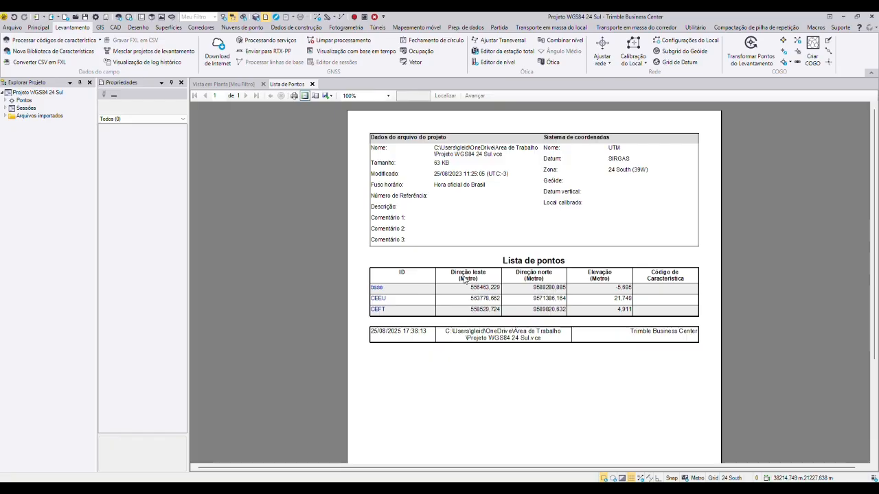
pyautogui.click(331, 95)
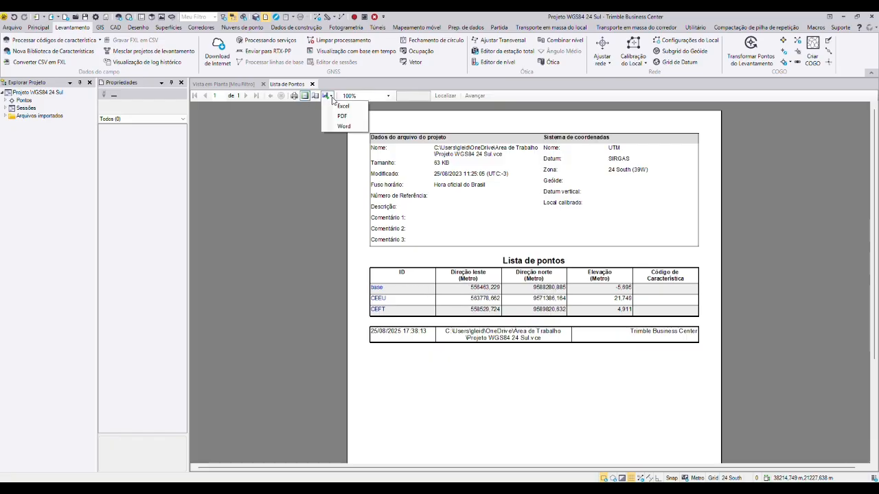
pyautogui.click(340, 112)
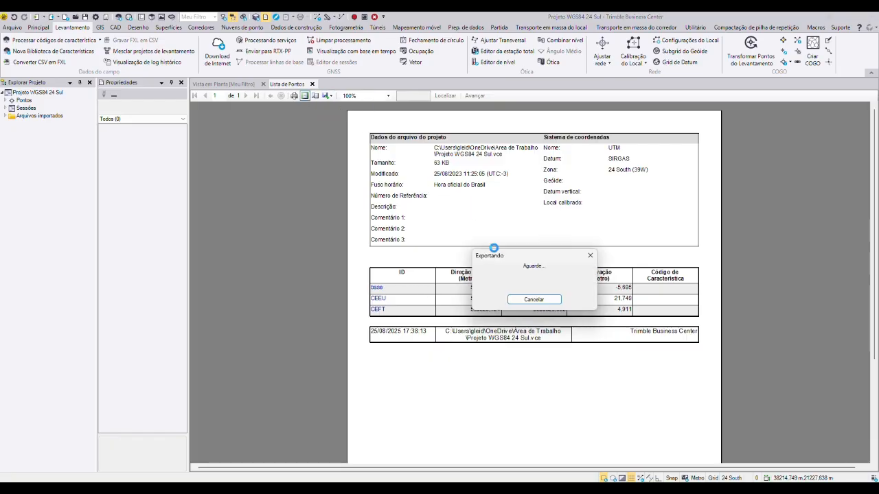
# Step: Save the exported report as Lista de Pontos_Base_Corrigida in the RTK folder under Oficina Topografia, Processamento
pyautogui.moveTo(568, 247); pyautogui.dragTo(394, 135)
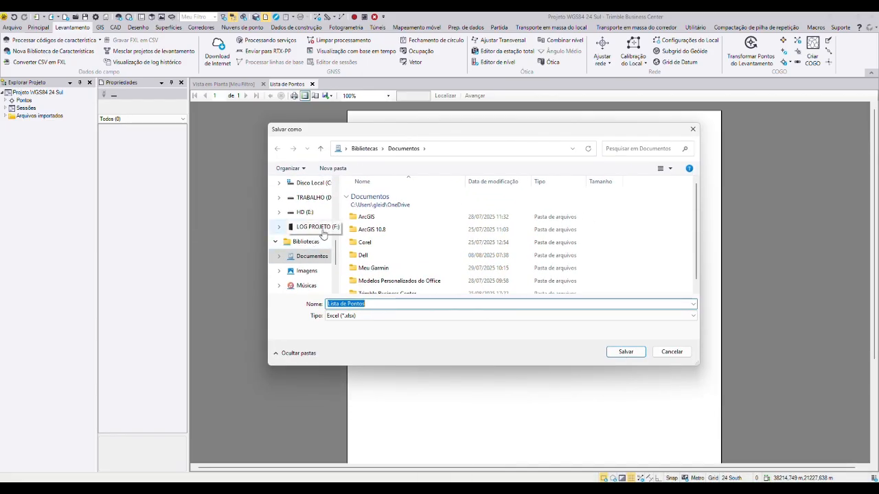
pyautogui.scroll(3, 315, 220)
pyautogui.scroll(5, 314, 212)
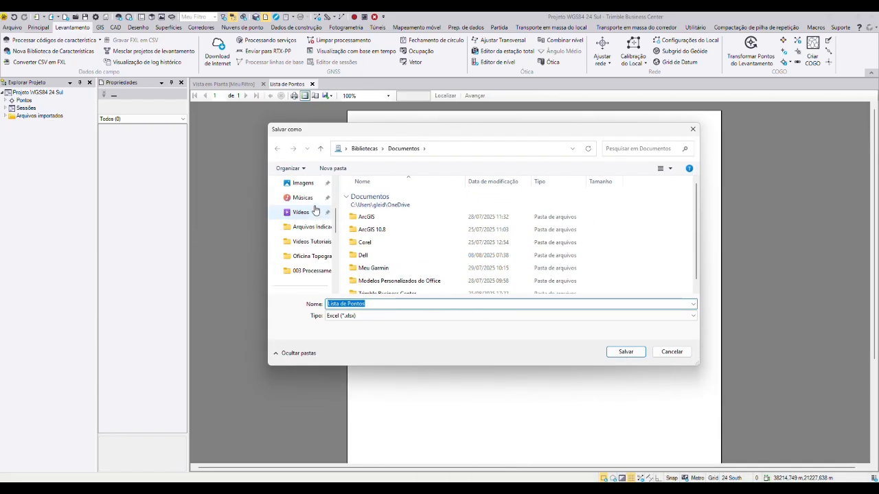
pyautogui.click(310, 197)
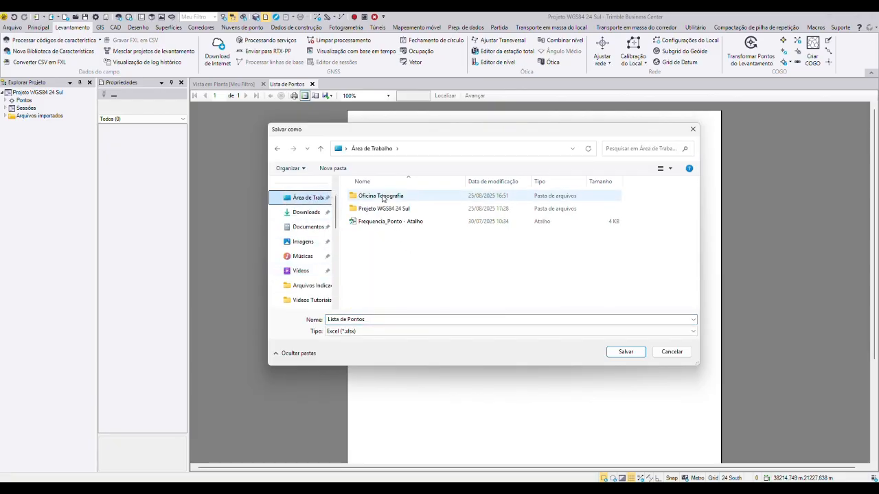
pyautogui.doubleClick(383, 197)
pyautogui.doubleClick(380, 209)
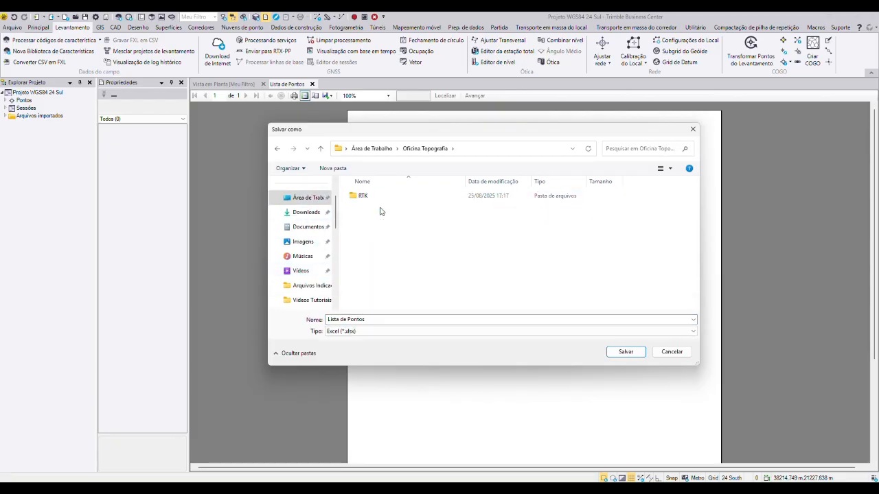
pyautogui.doubleClick(371, 197)
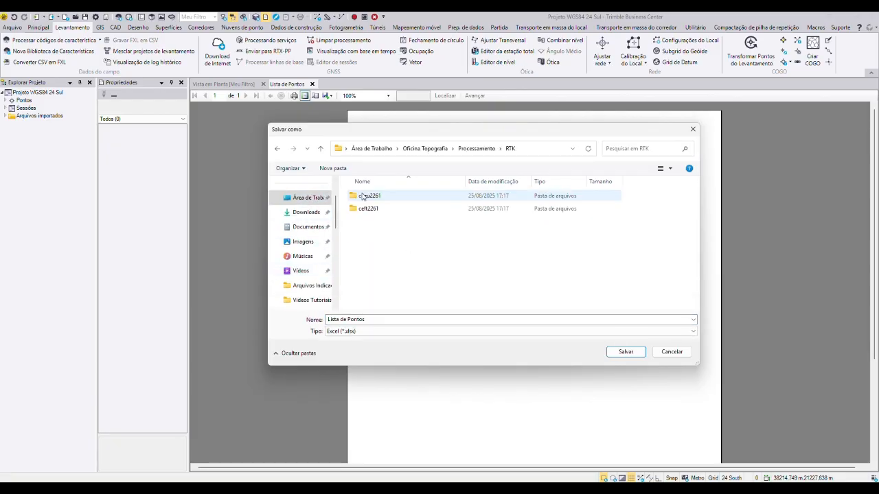
pyautogui.click(377, 319)
pyautogui.click(390, 321)
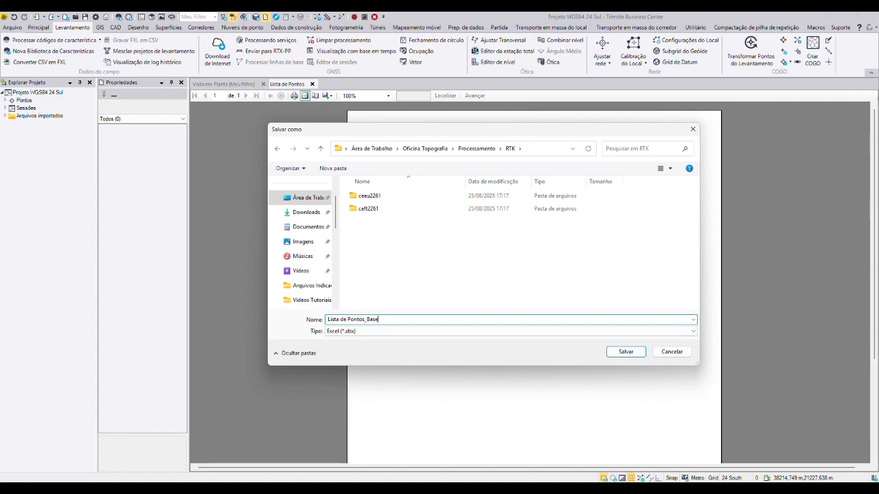
pyautogui.write('_Corrigida')
pyautogui.click(625, 352)
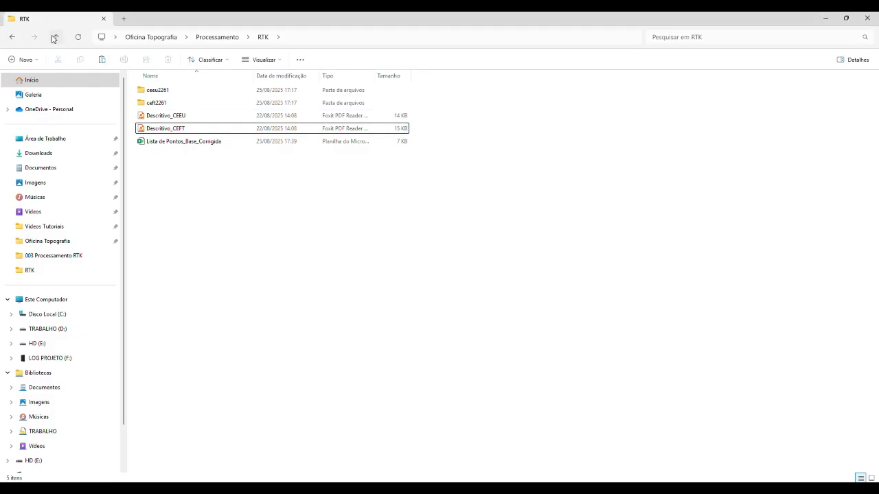
# Step: Find the exported point list in the RTK folder and close Trimble Business Center
pyautogui.click(209, 144)
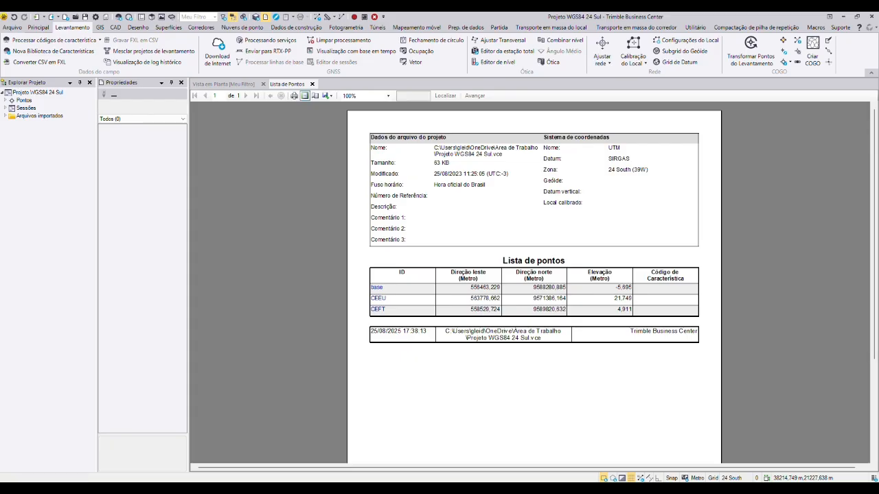
pyautogui.click(872, 17)
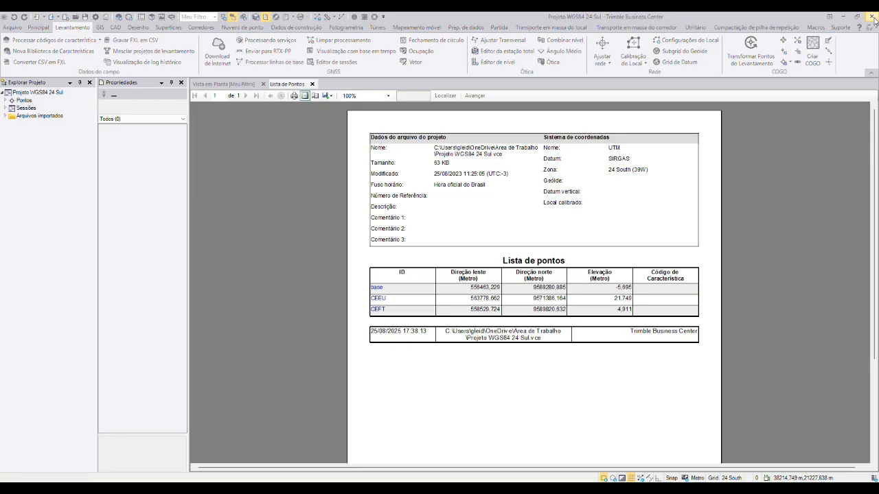
pyautogui.click(484, 264)
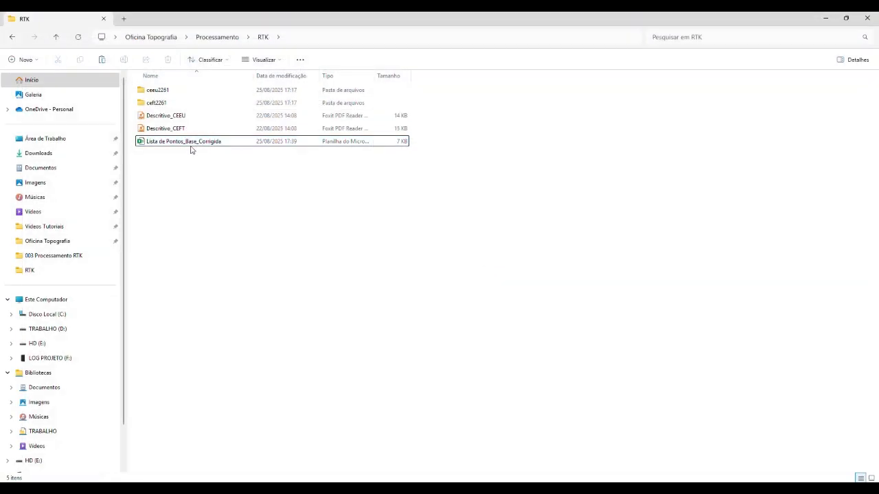
# Step: Open Lista de Pontos_Base_Corrigida in Excel and check the base's corrected east, north and elevation coordinates
pyautogui.click(197, 145)
pyautogui.doubleClick(196, 142)
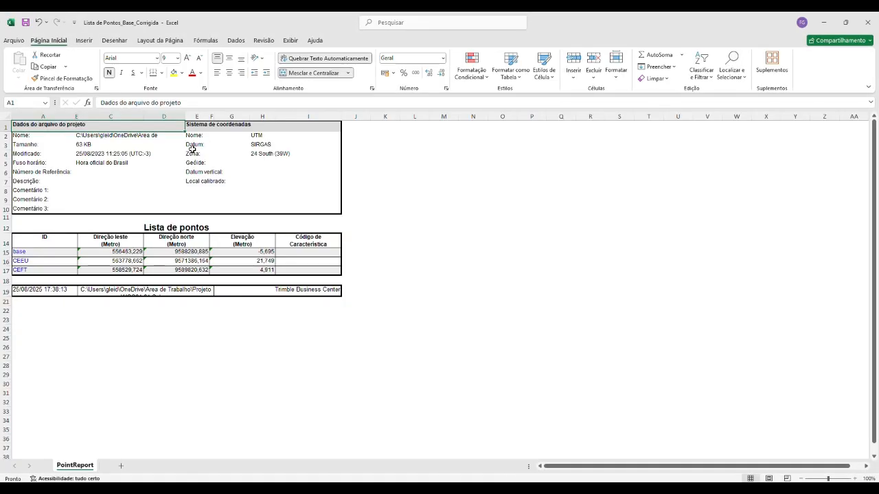
pyautogui.click(110, 252)
pyautogui.click(180, 252)
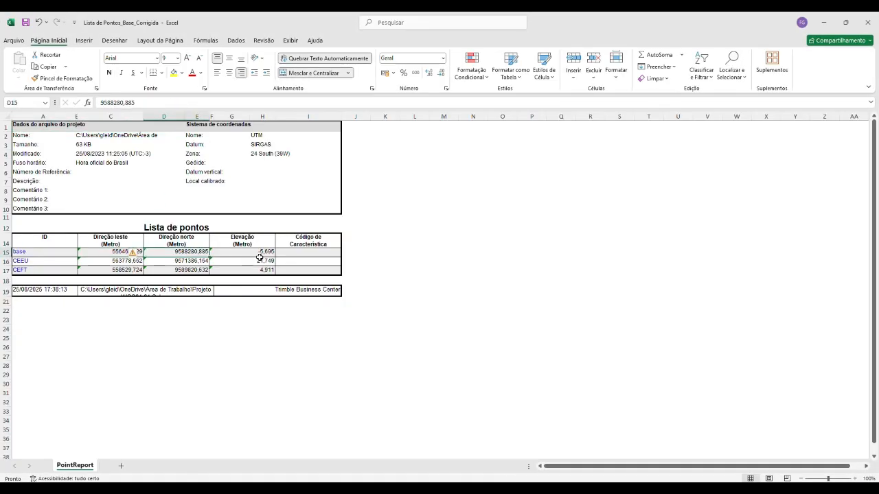
pyautogui.click(263, 253)
pyautogui.click(175, 251)
pyautogui.click(117, 251)
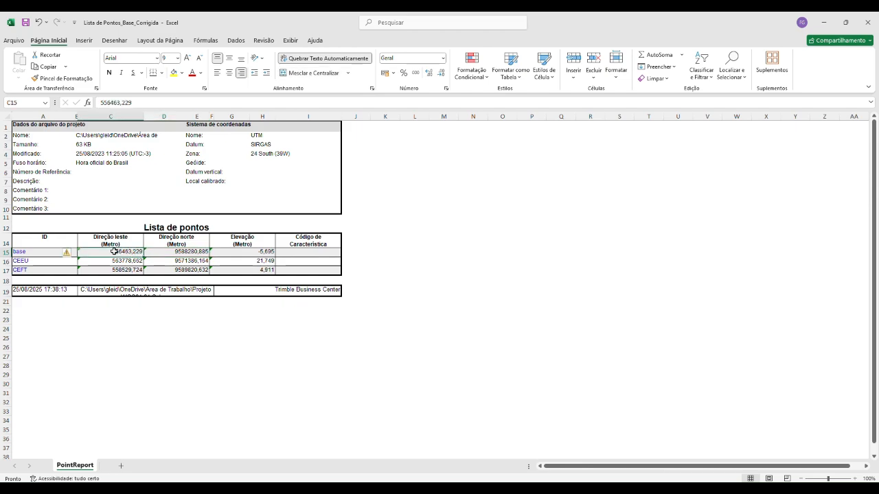
pyautogui.click(449, 273)
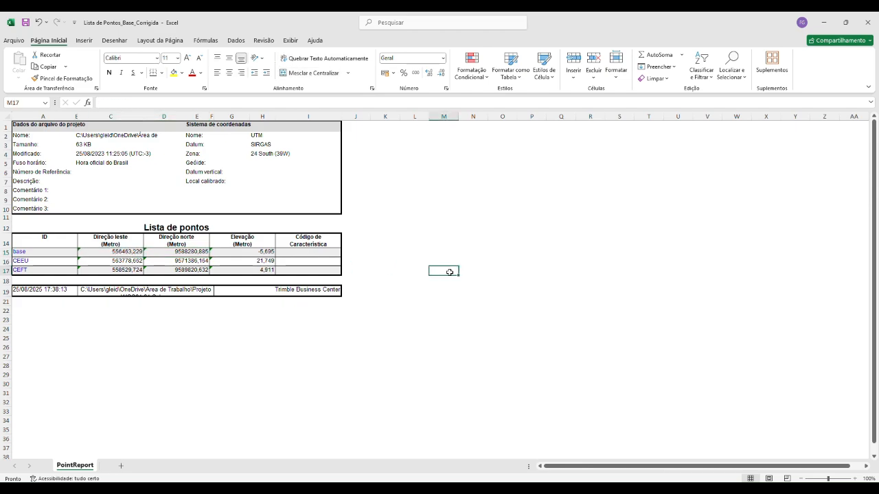